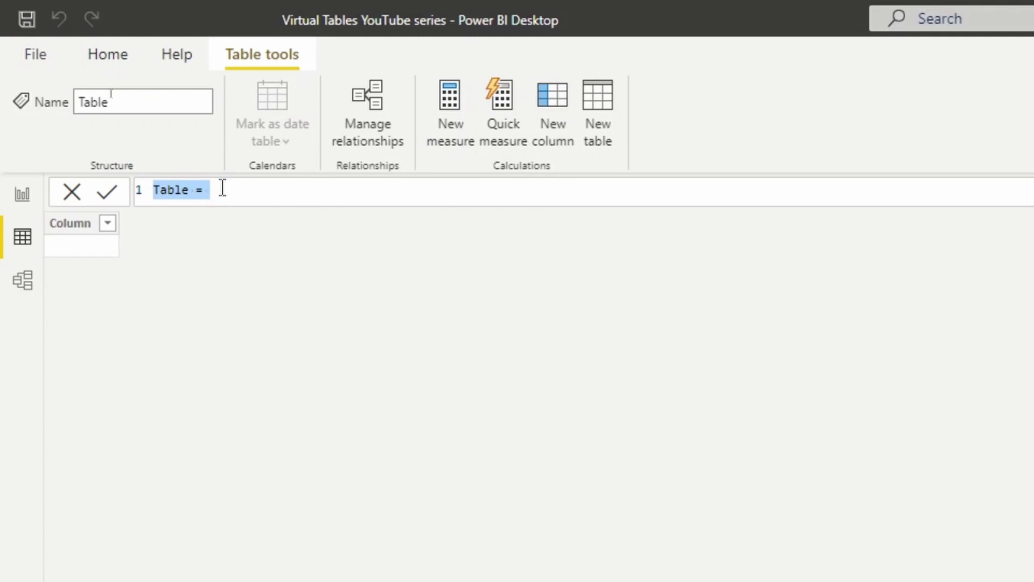
Step: Name the new calculated table Addcolumns in its formula
type("Addcolumns =")
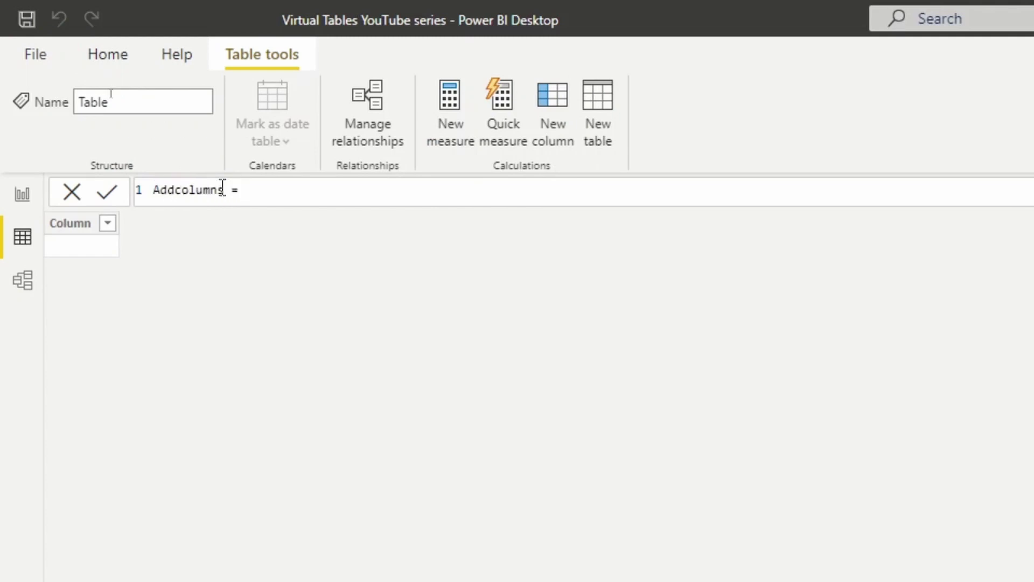
Step: Enter VALUES('Product'[Color]) on a second line of the Addcolumns formula
key("shift+Return")
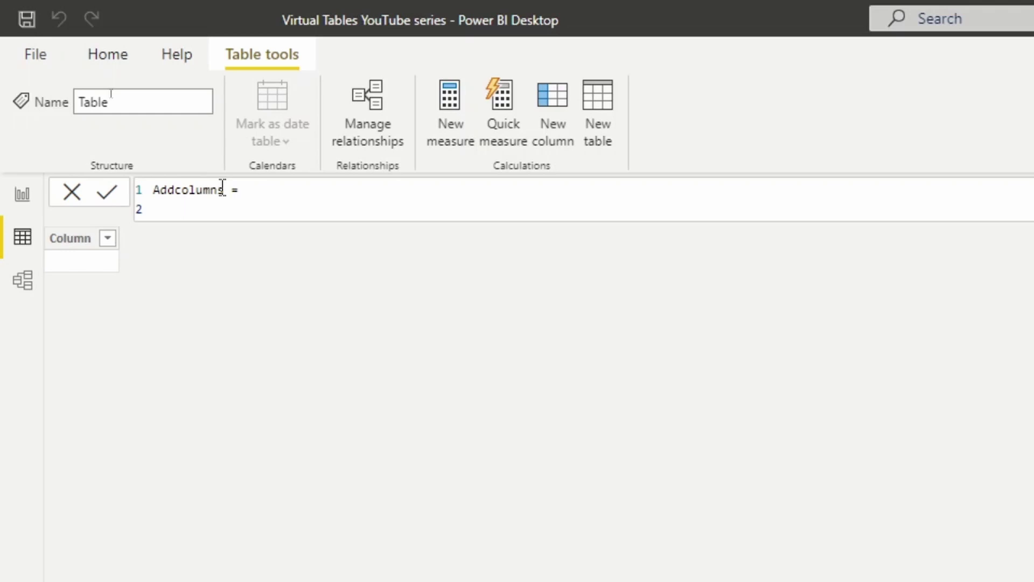
type("V")
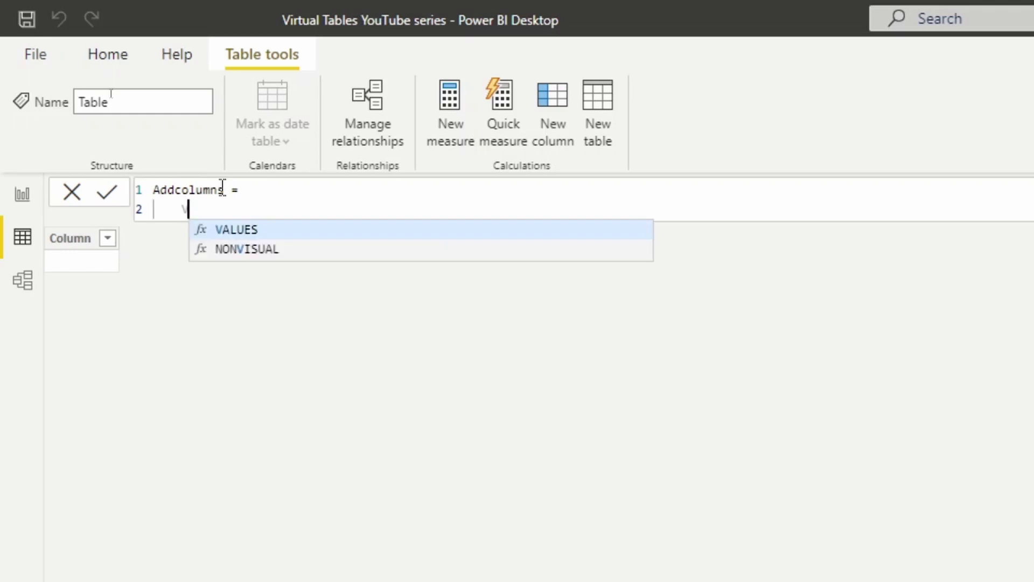
key("Tab")
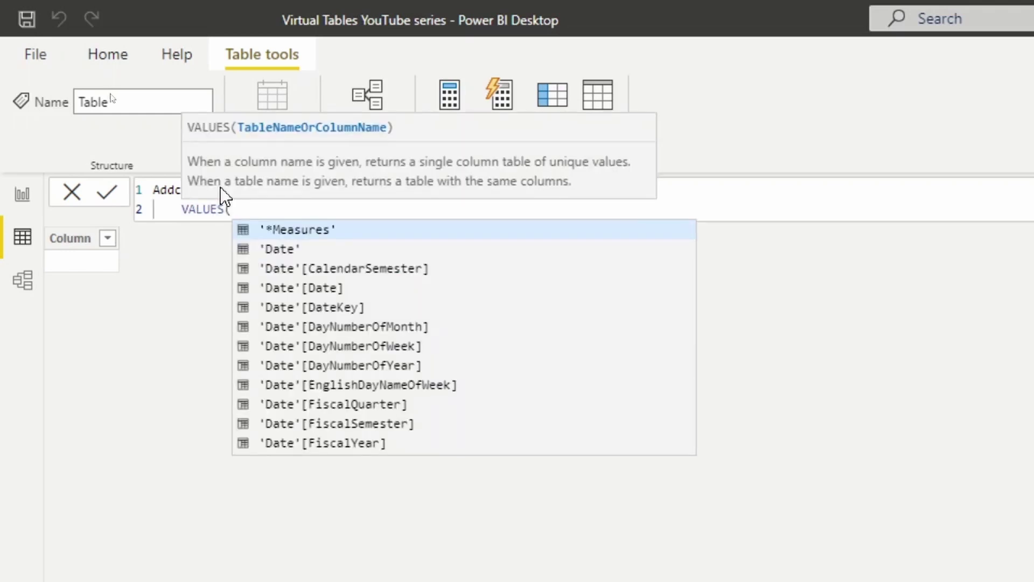
type("'p")
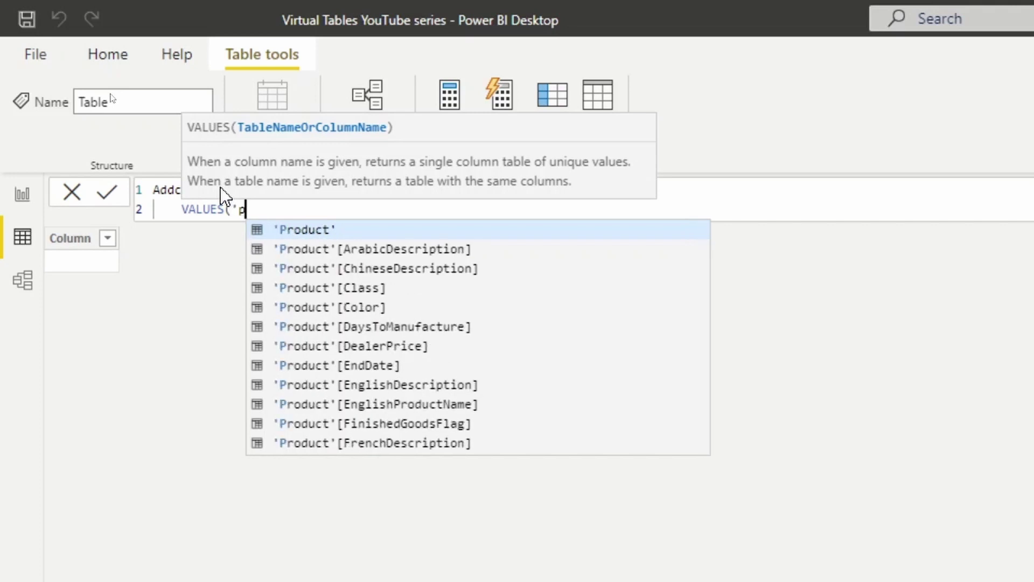
key("Tab")
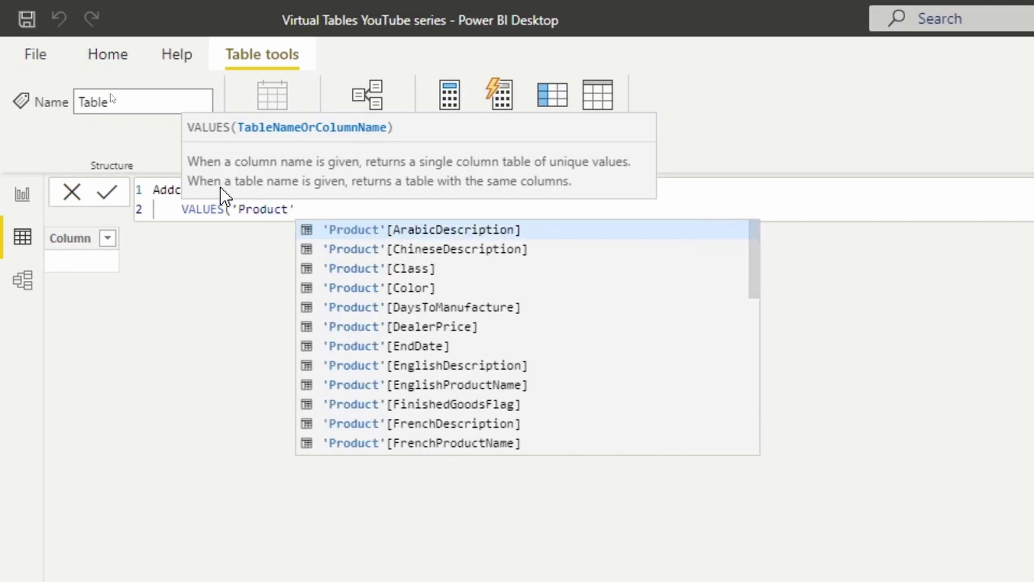
type("[co")
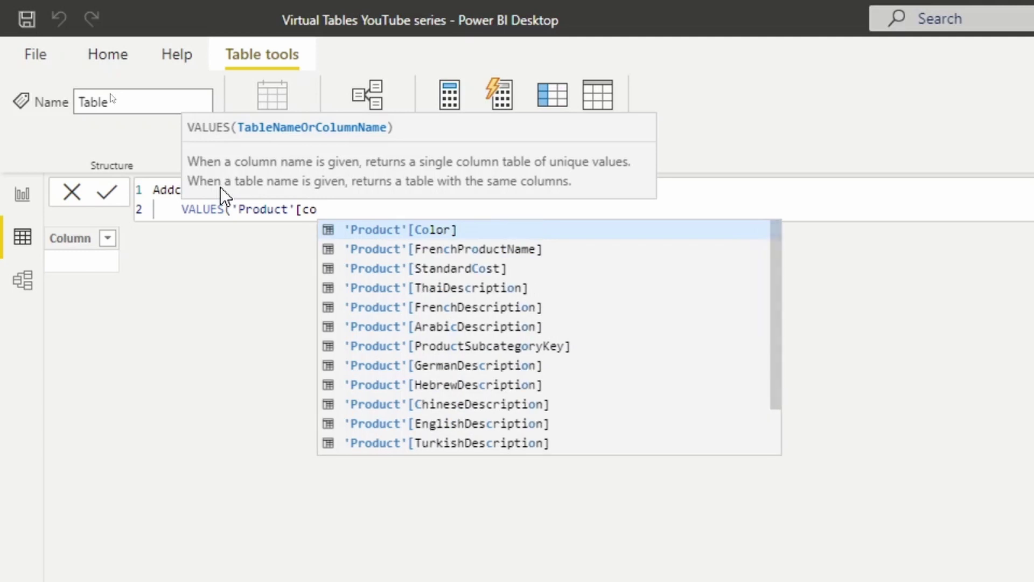
key("Tab")
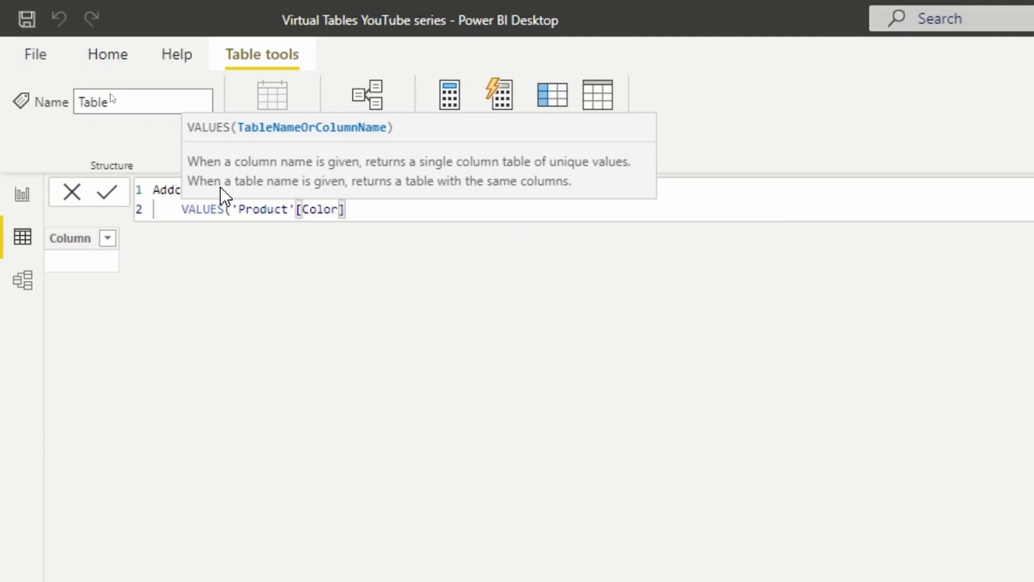
type(")")
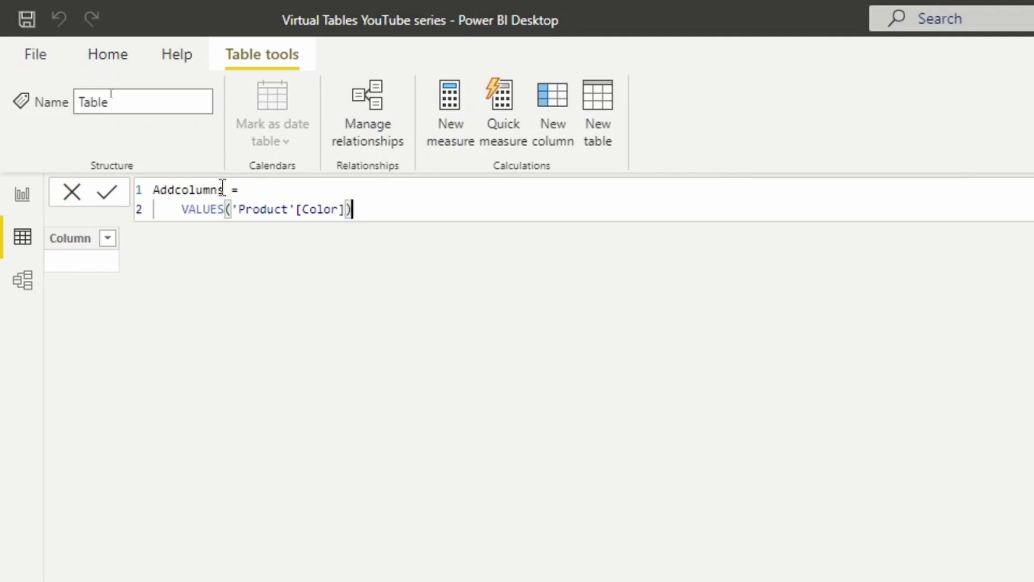
Step: Wrap the VALUES('Product'[Color]) expression inside an ADDCOLUMNS call
type(",")
key("shift+Return")
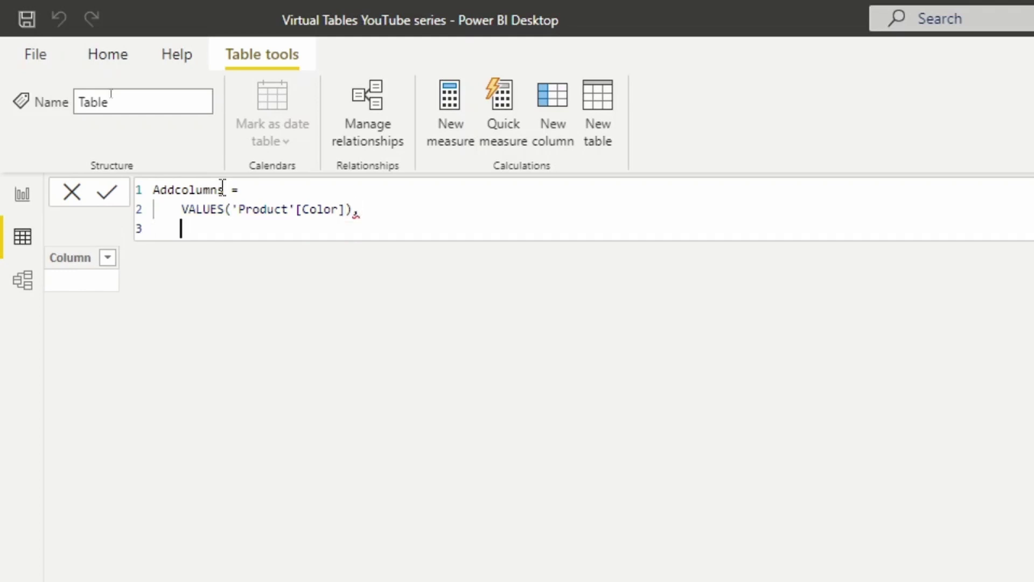
left_click(270, 191)
type("Addco")
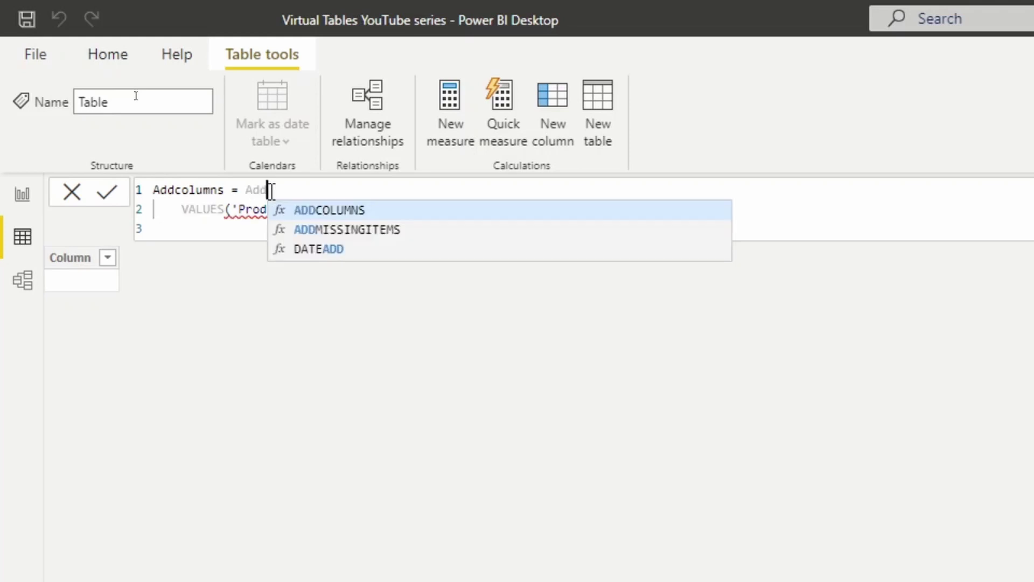
key("Tab")
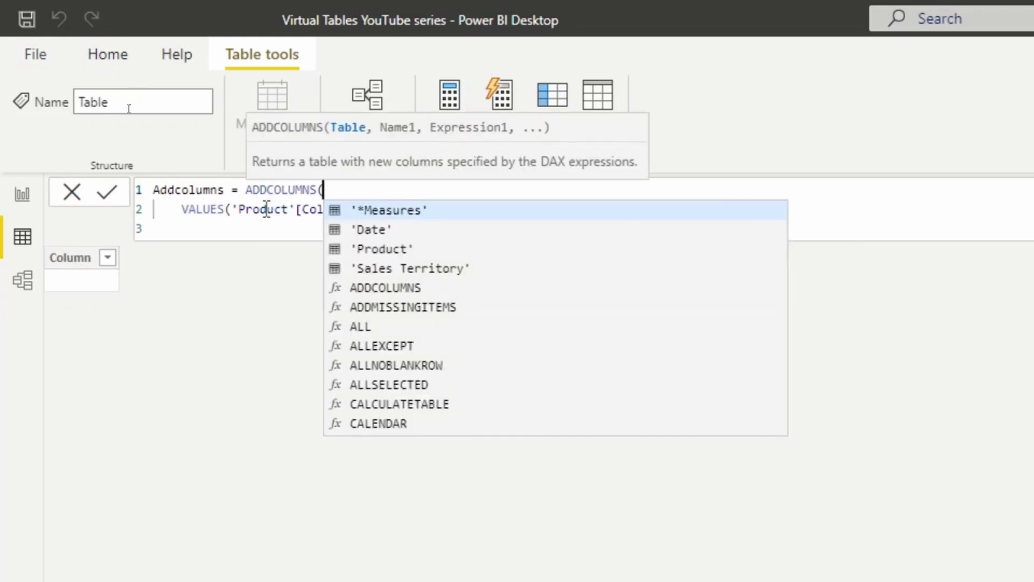
left_click(257, 232)
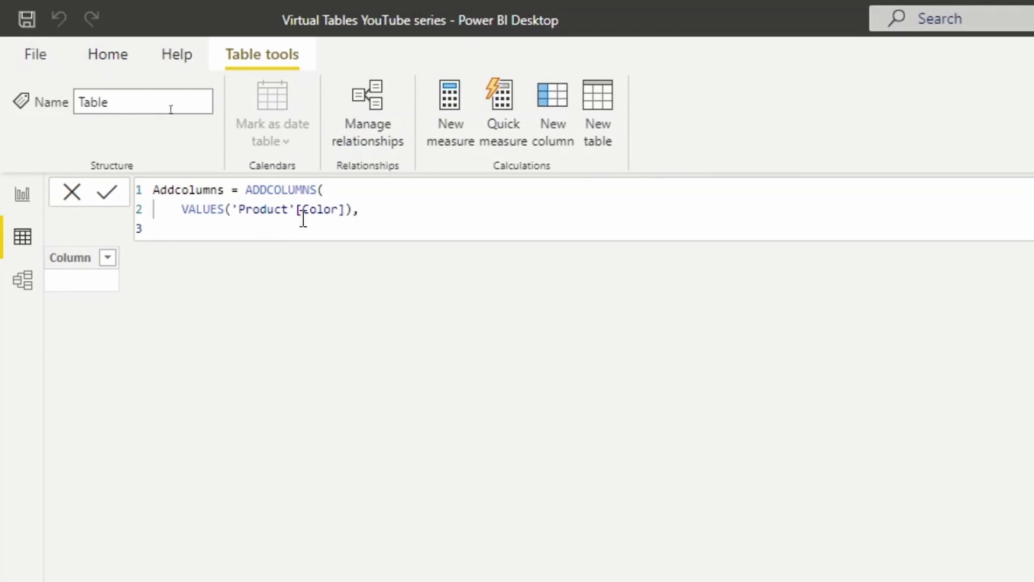
Step: Add an "Amt" column returning [Total Sales] and close the ADDCOLUMNS call
left_click(387, 218)
key("Return")
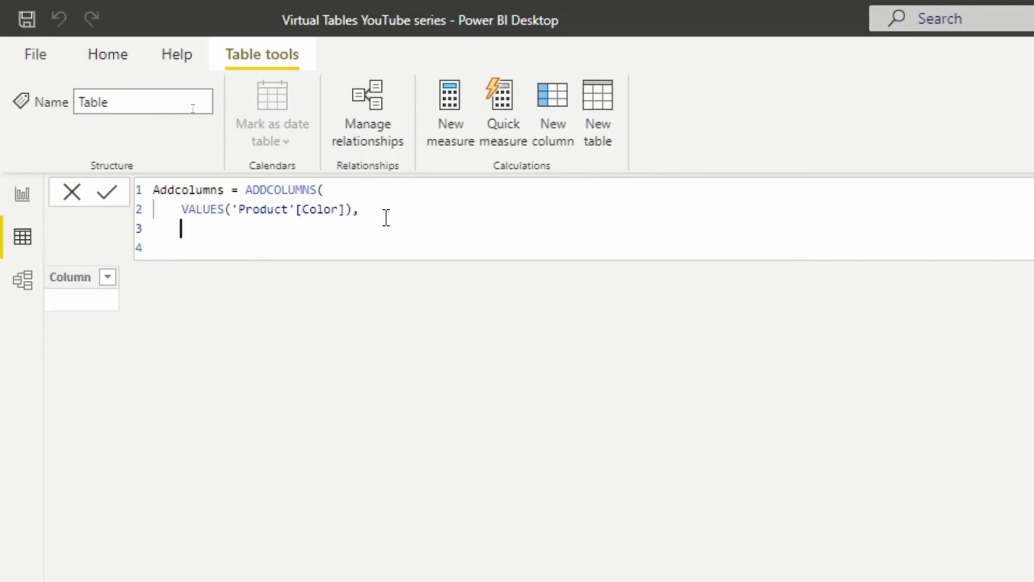
type("\"Amt\",")
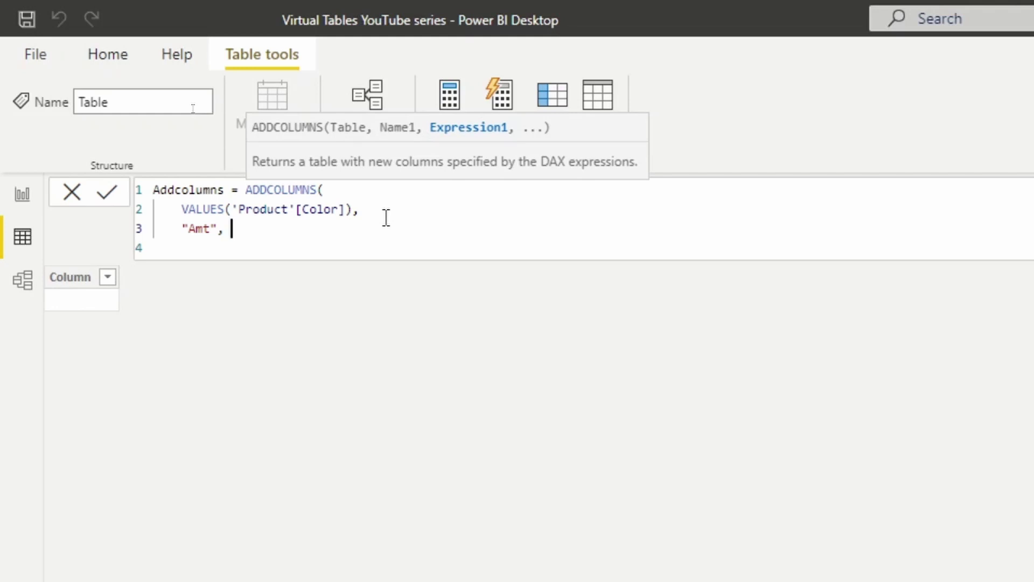
type("[")
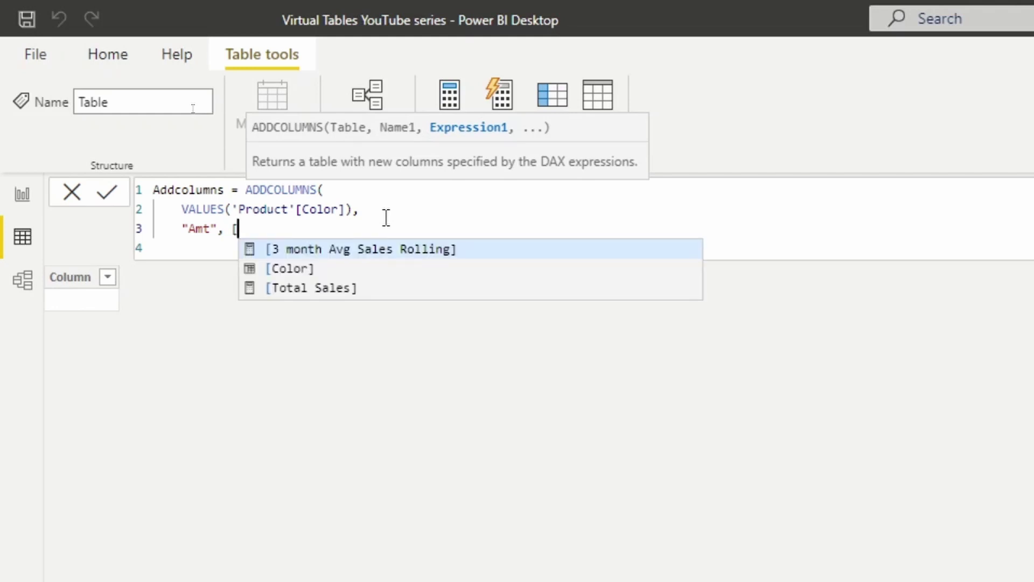
key("Down")
key("Down")
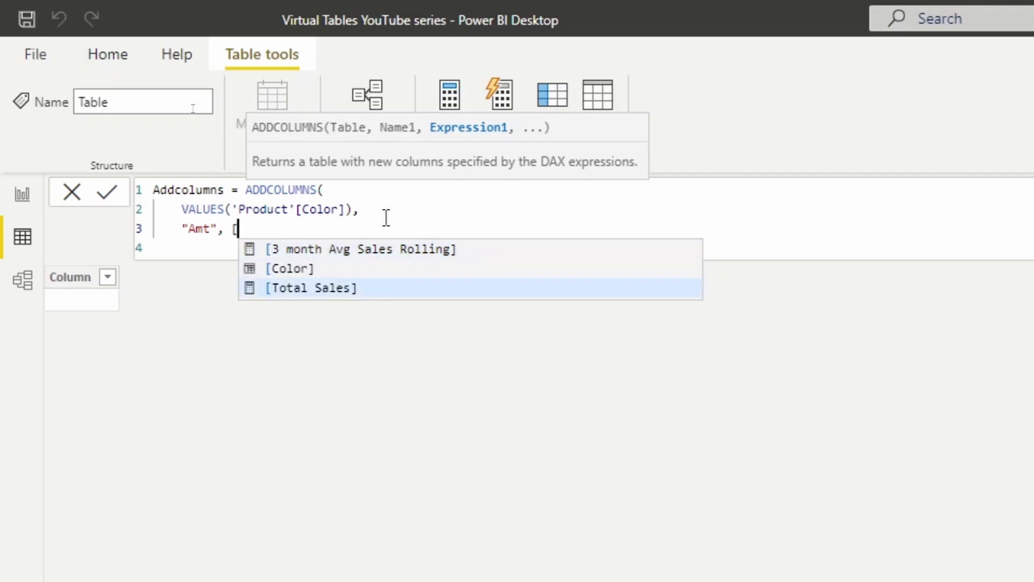
key("Tab")
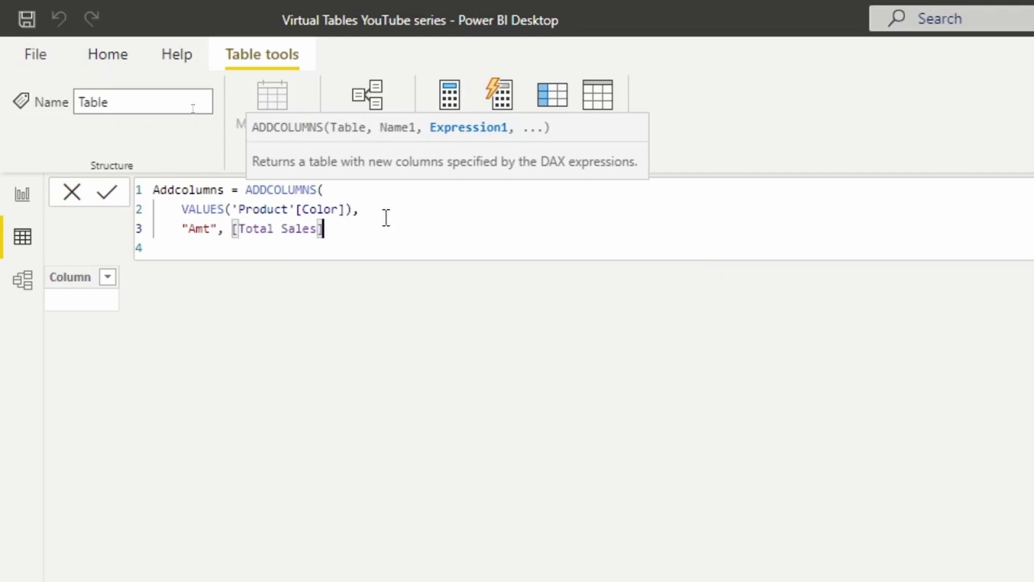
type(")")
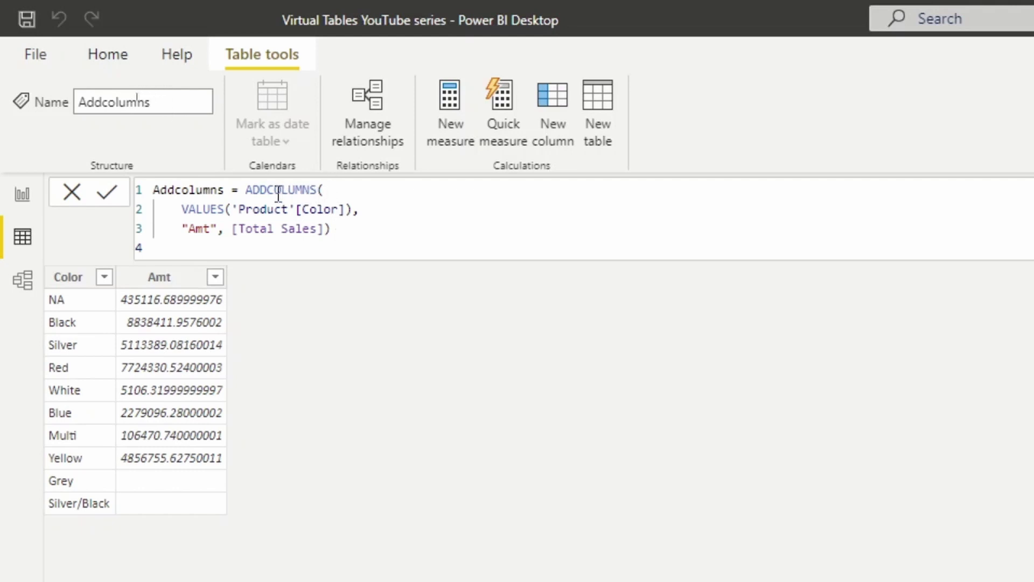
Step: Insert a blank line right after ADDCOLUMNS( in the formula
left_click(345, 193)
key("shift+Return")
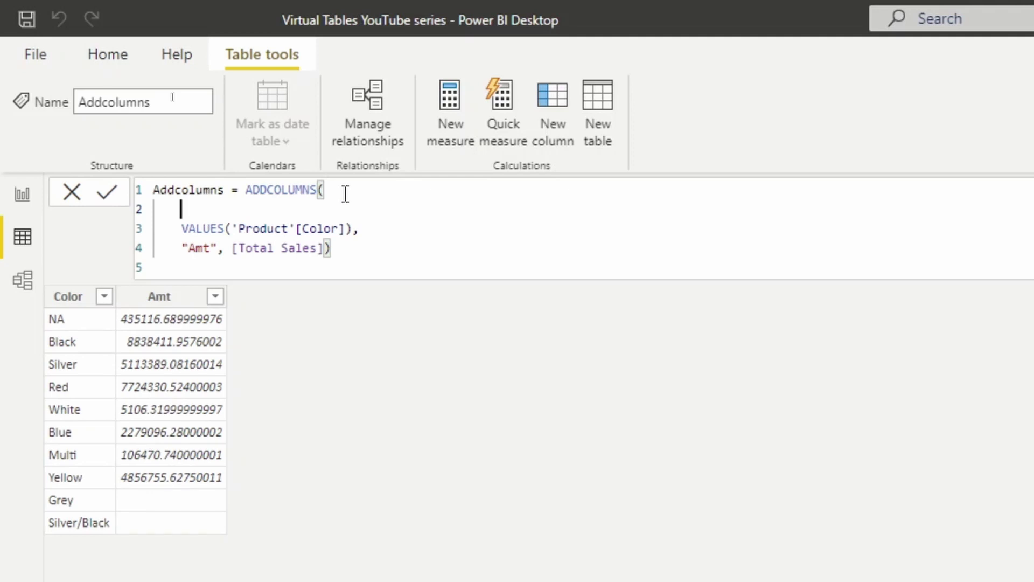
Step: Wrap the colour list in SELECTCOLUMNS, naming 'Product'[Color] "New name for color", then add a new line
type("sele")
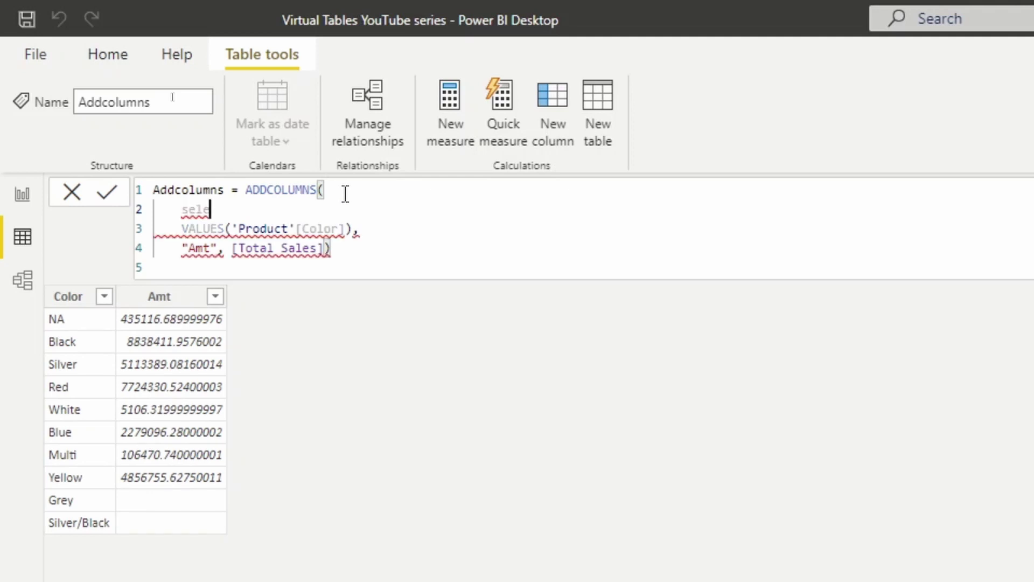
type("c")
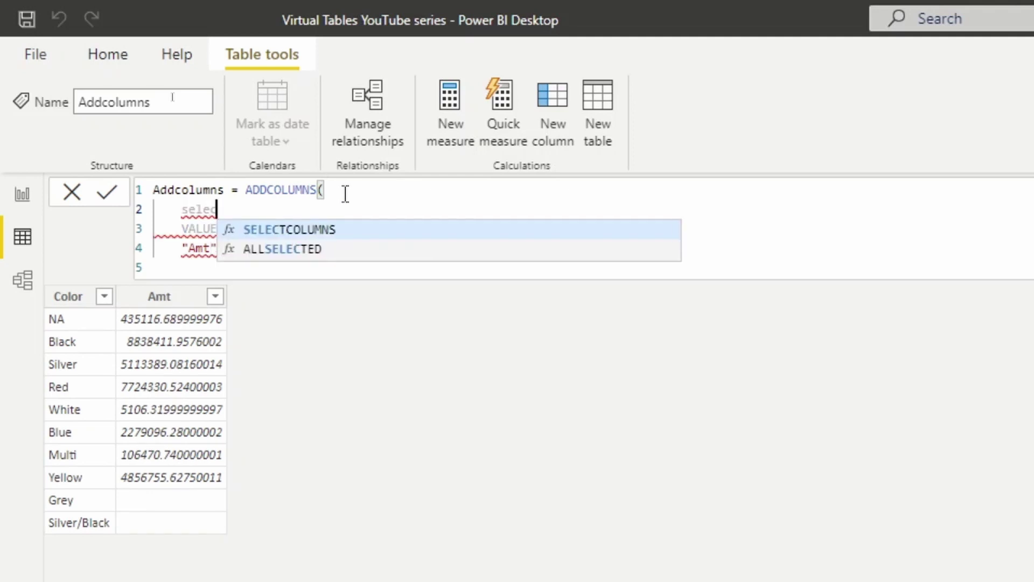
key("Tab")
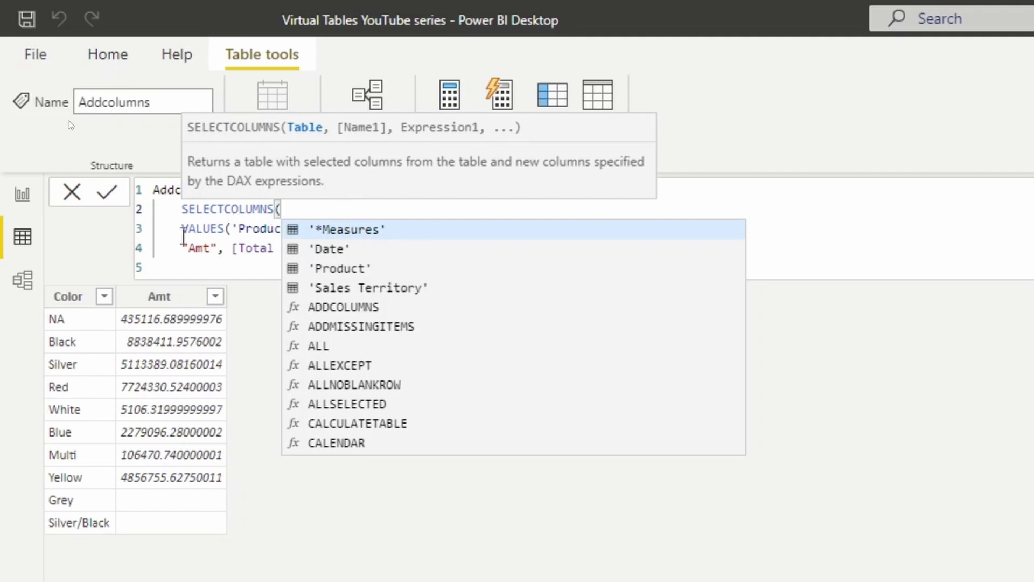
left_click(252, 249)
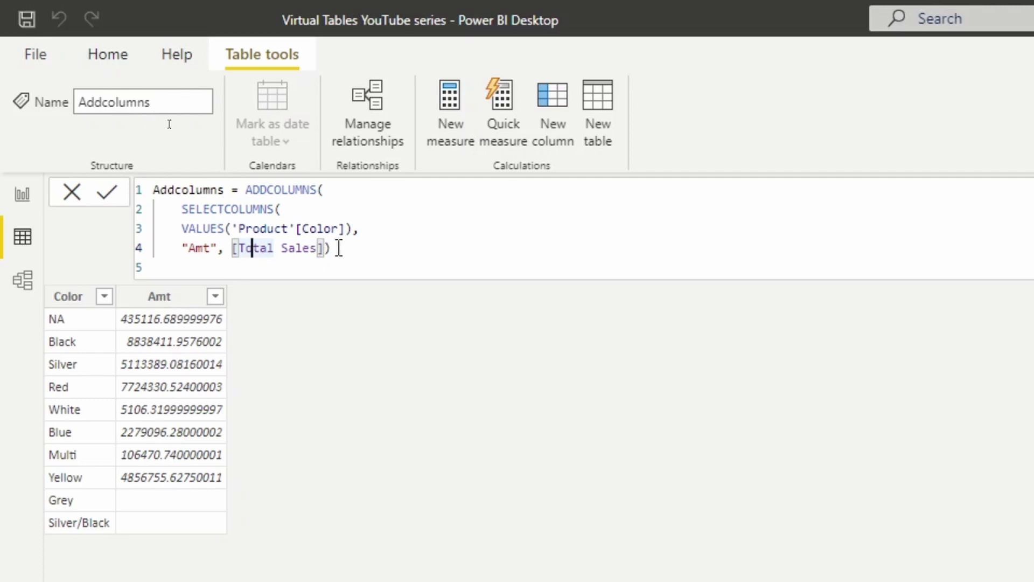
left_click_drag(330, 248, 181, 249)
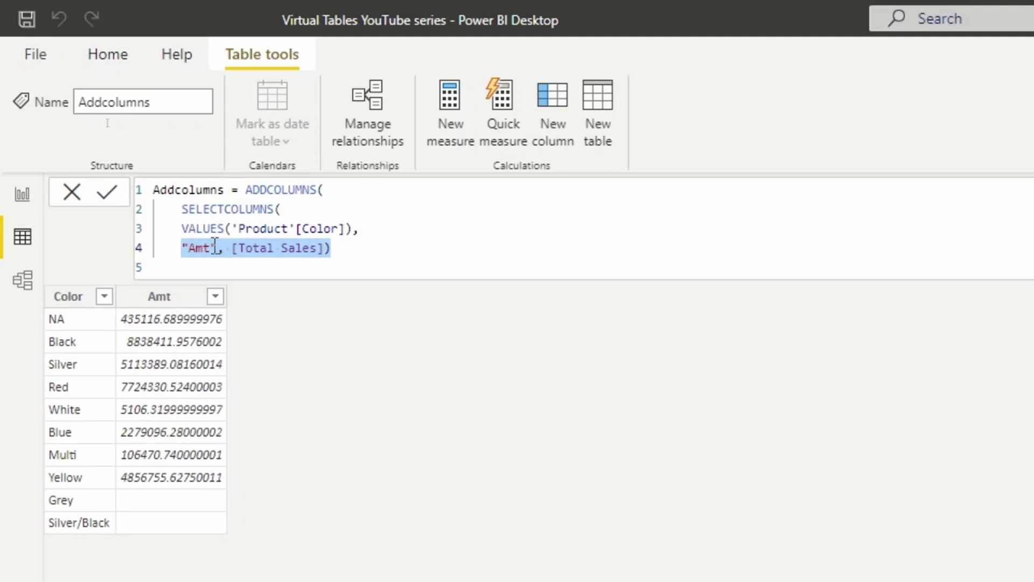
type("\"New")
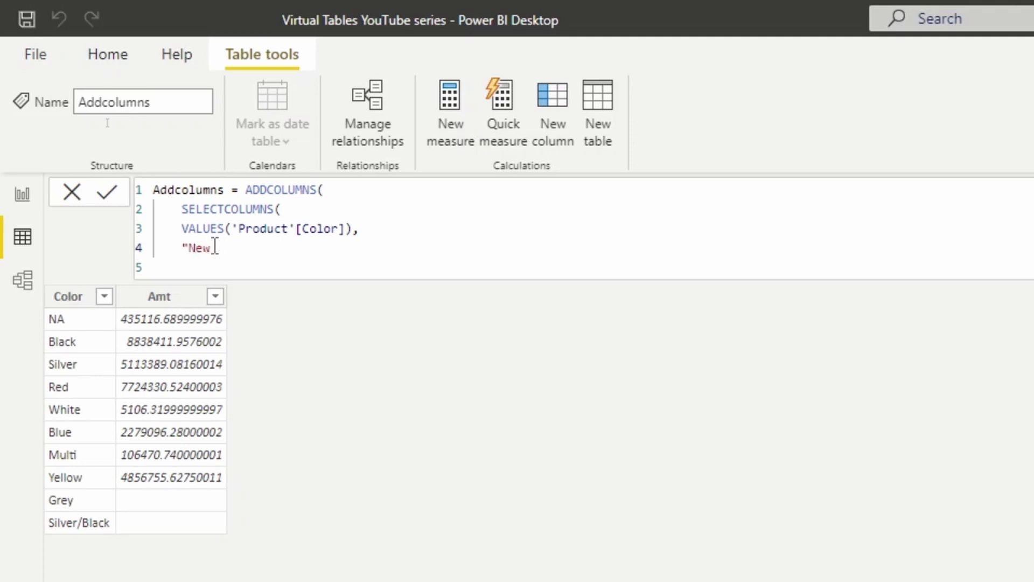
type(" name for colo")
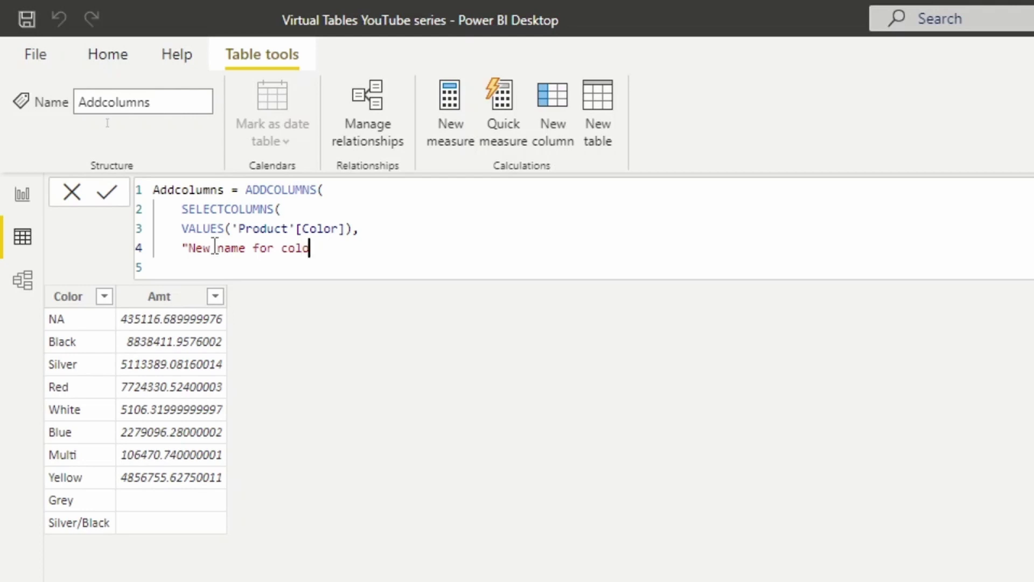
type("r\", ")
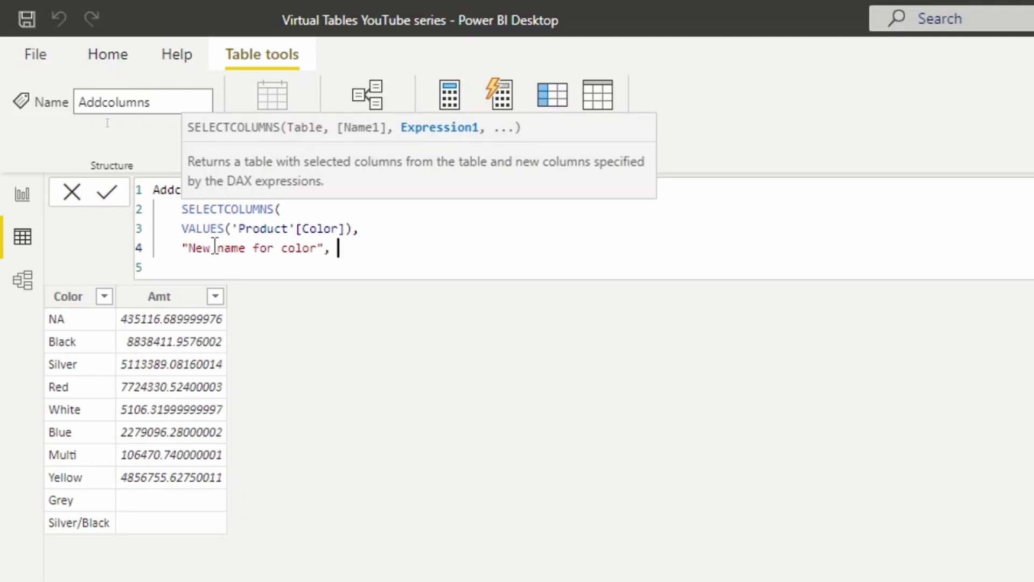
type("'pr")
key("Down")
key("Tab")
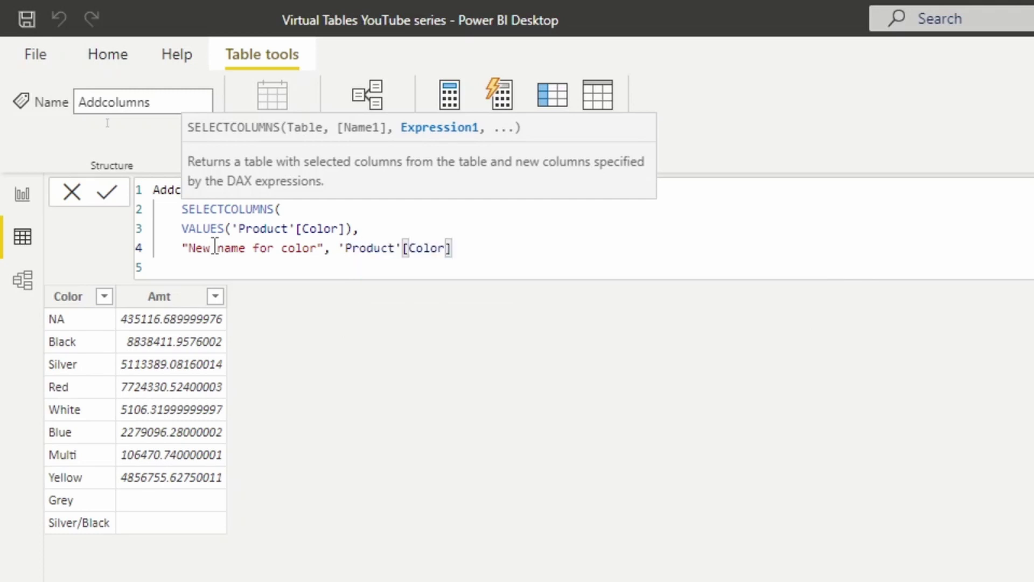
type(")")
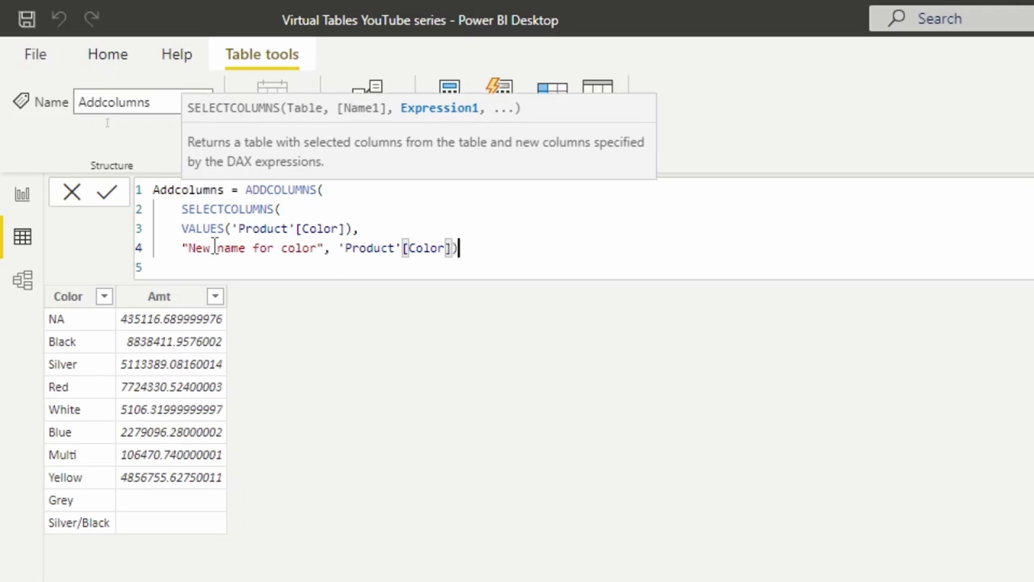
type(",")
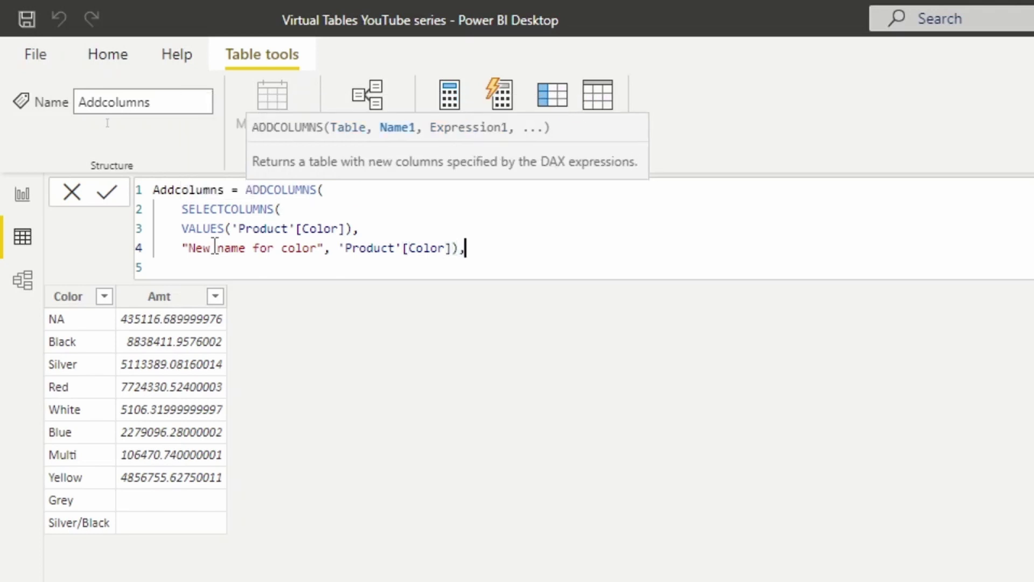
key("shift+Return")
Step: Add an "Amt" column of [Total Sales] and close the ADDCOLUMNS call
type("\"Amt\"")
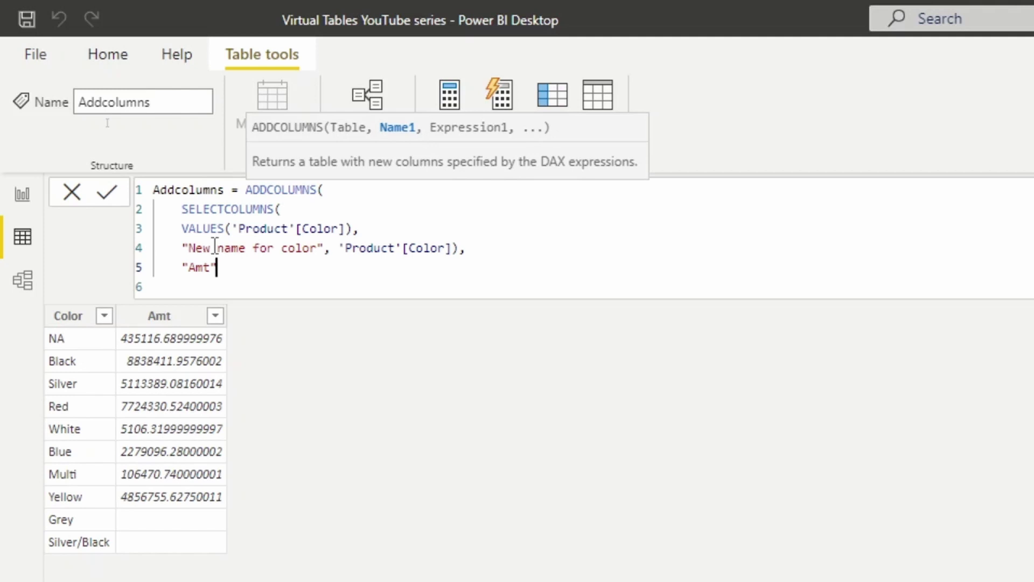
type(", [")
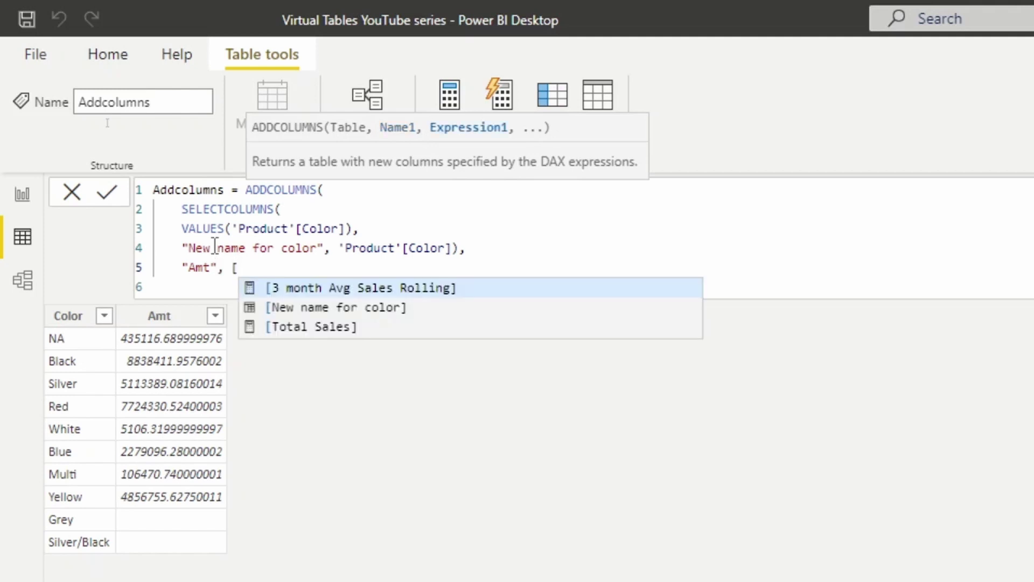
key("Down")
key("Down")
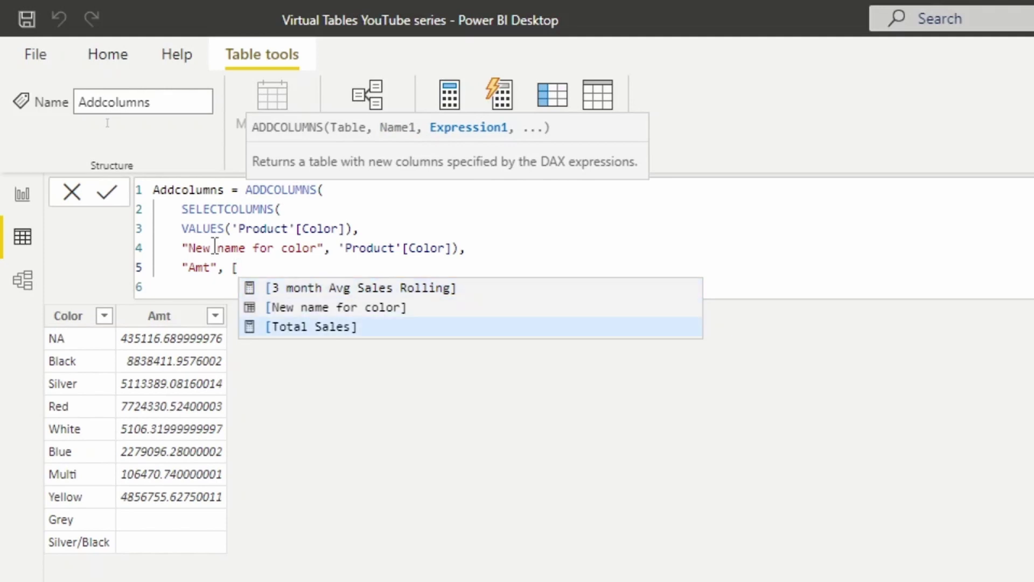
key("Tab")
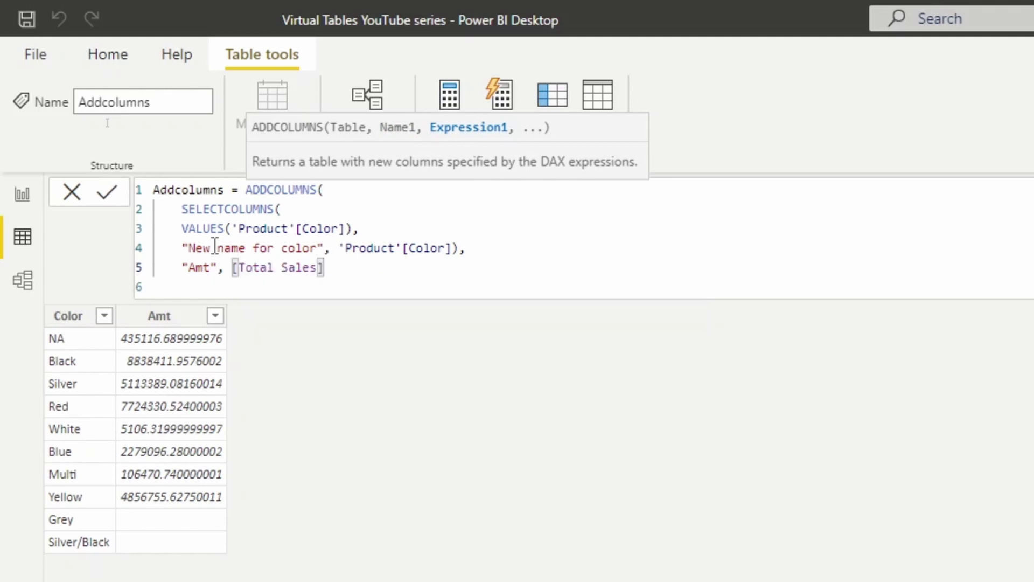
type(")")
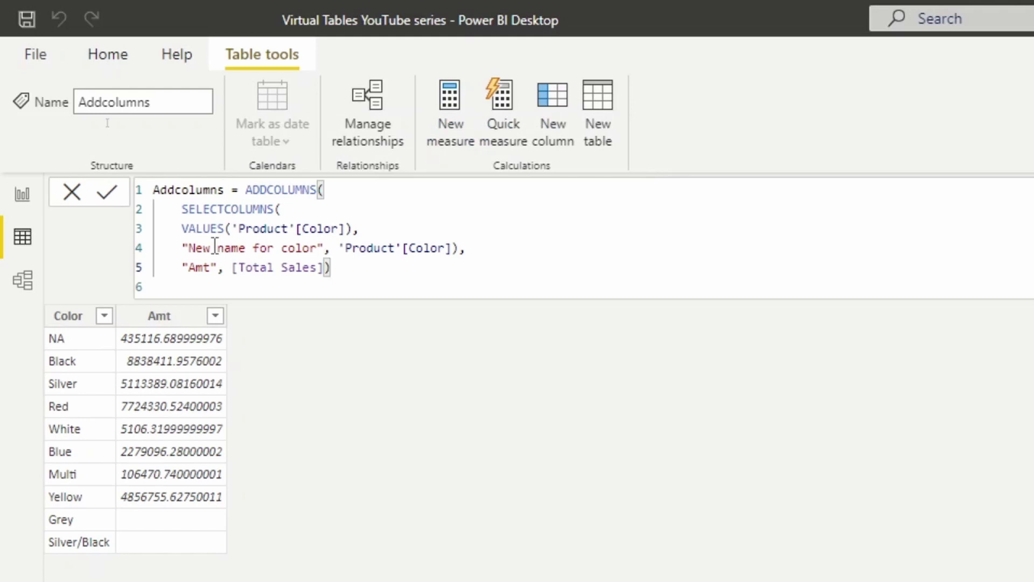
left_click(214, 246)
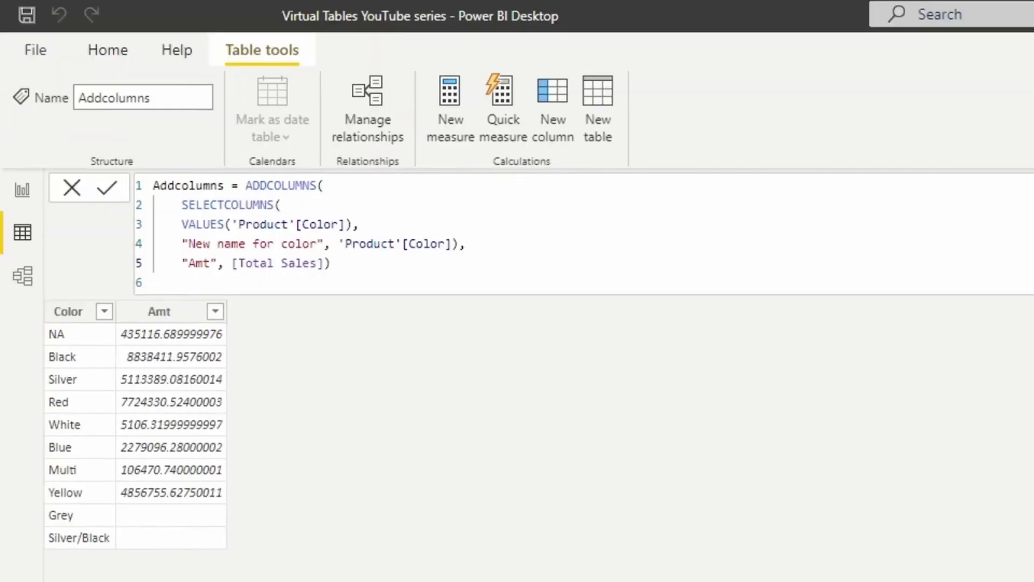
Step: Commit the formula, then begin appending & " " after 'Product'[Color] on line 4
left_click(407, 368)
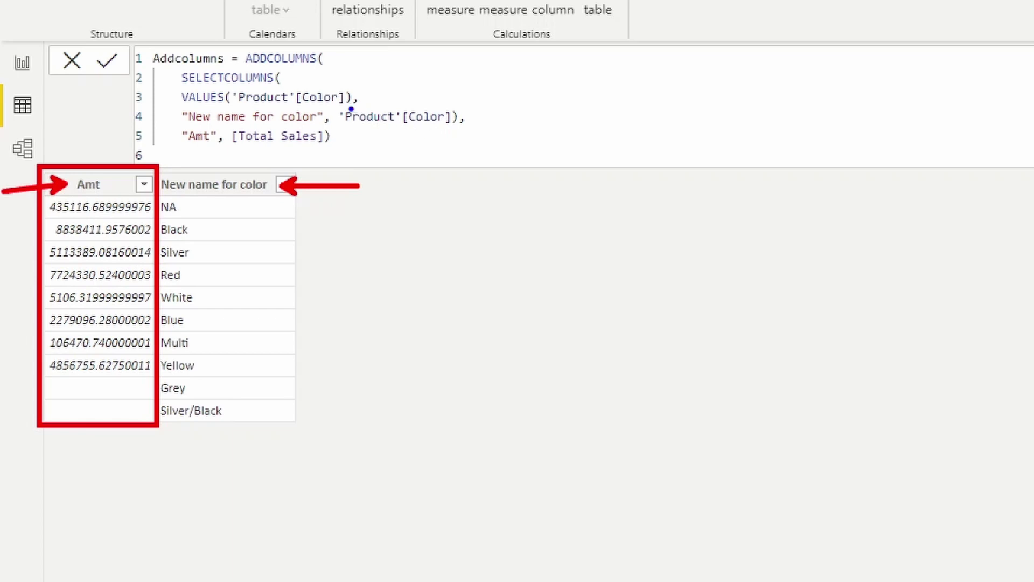
left_click_drag(330, 105, 466, 132)
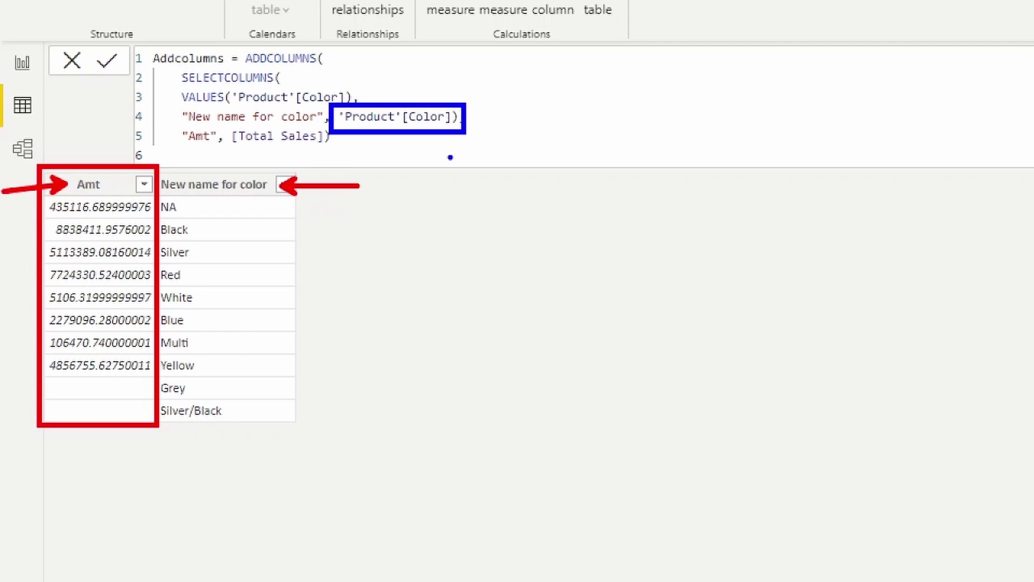
left_click(229, 125)
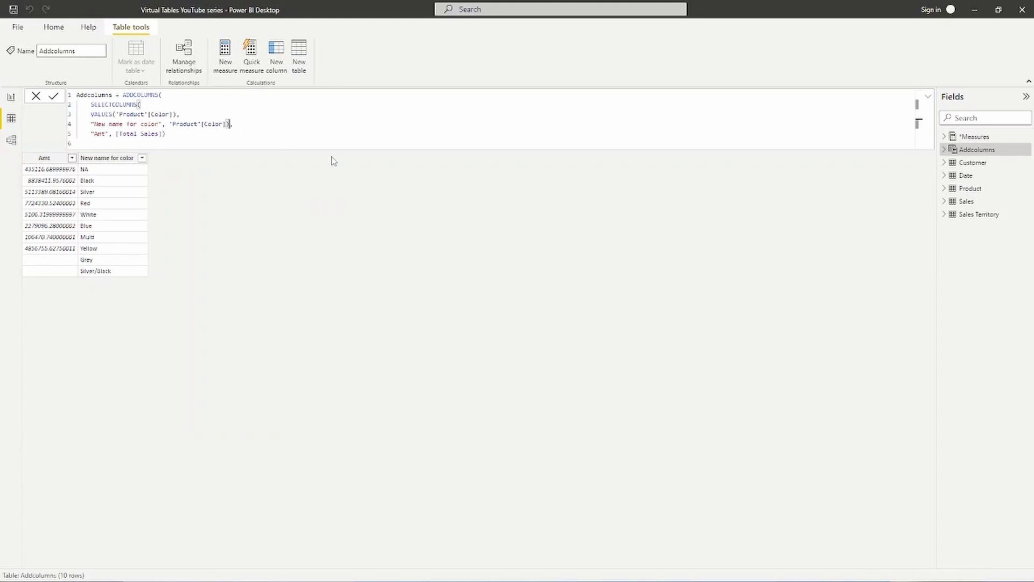
type("a")
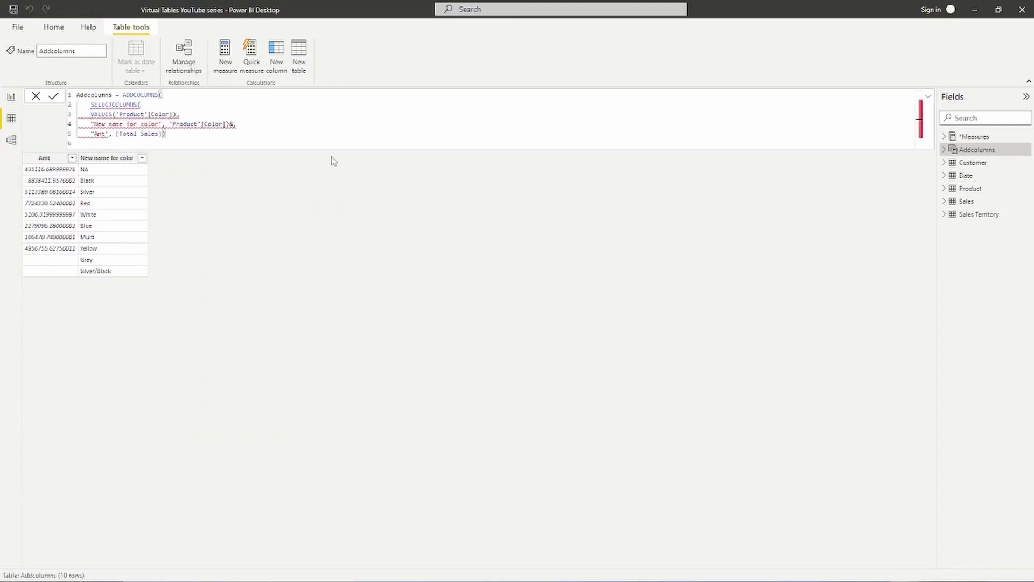
type("\" \"")
Step: Fix the brackets after & " " and commit, making every Amt 29358677.2207
left_click(229, 124)
key("BackSpace")
left_click(241, 124)
type(")")
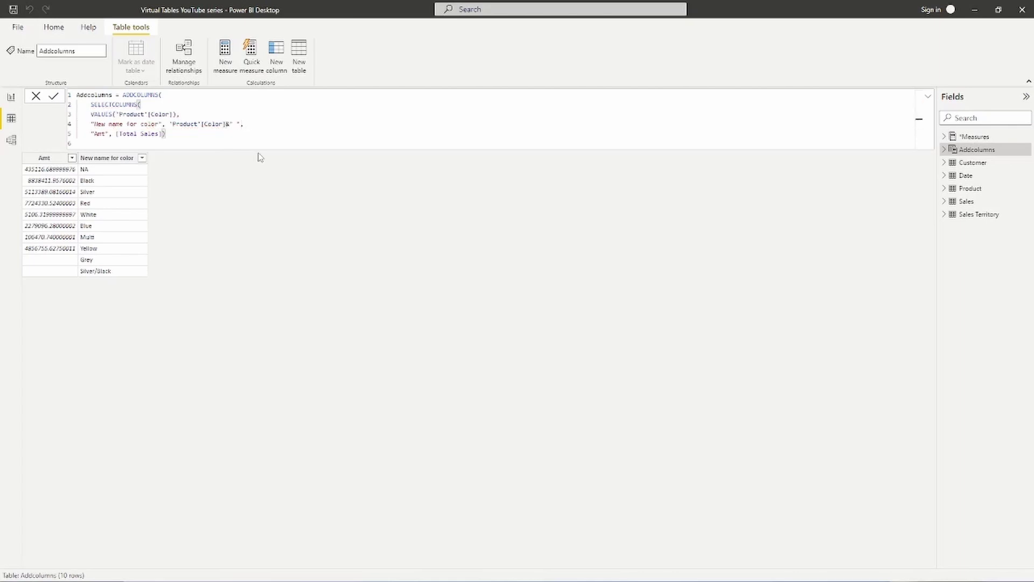
type(")")
left_click(54, 101)
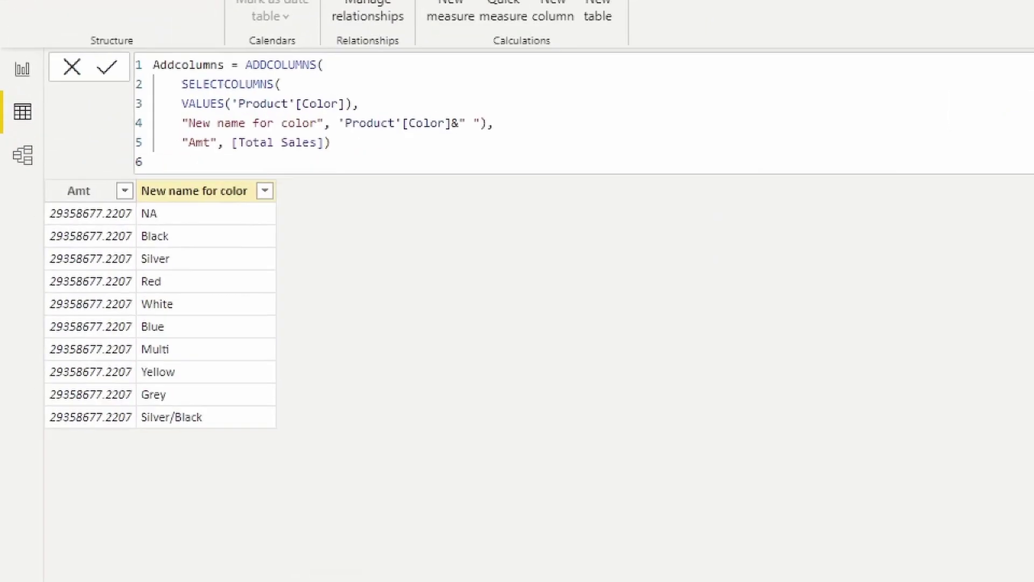
mouse_move(449, 137)
left_mouse_down()
mouse_move(434, 261)
mouse_move(447, 278)
left_mouse_up()
left_click_drag(330, 111, 516, 143)
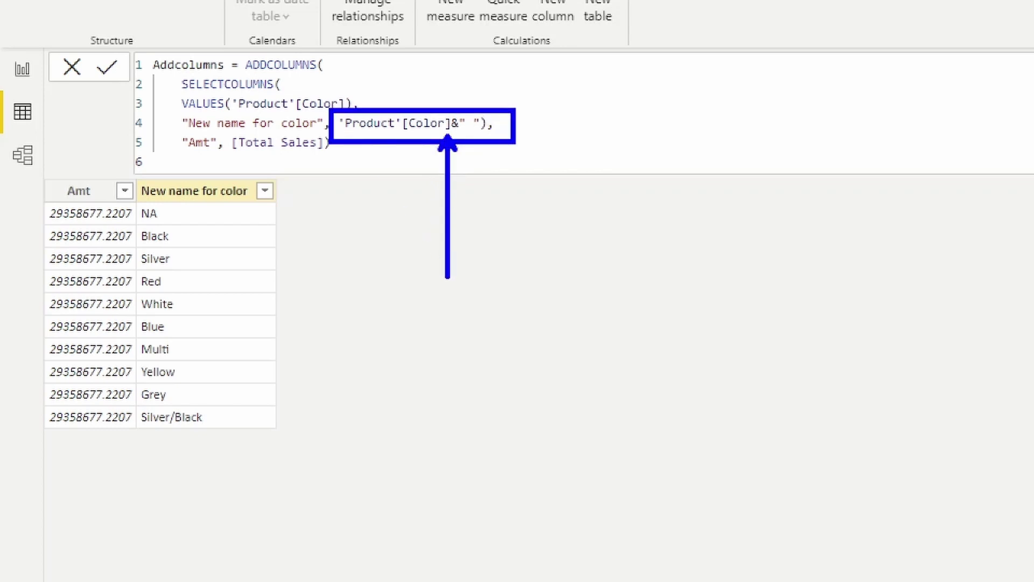
mouse_move(40, 174)
left_mouse_down()
mouse_move(142, 309)
mouse_move(142, 431)
left_mouse_up()
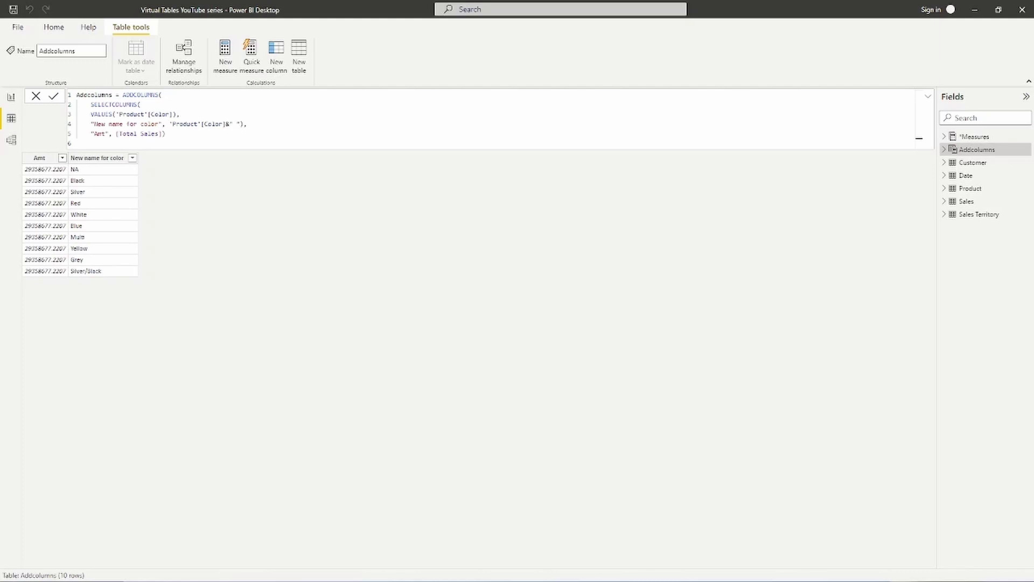
Step: Clear the old ADDCOLUMNS expression and rename the table to Inner/outer sales
left_click_drag(168, 138, 124, 95)
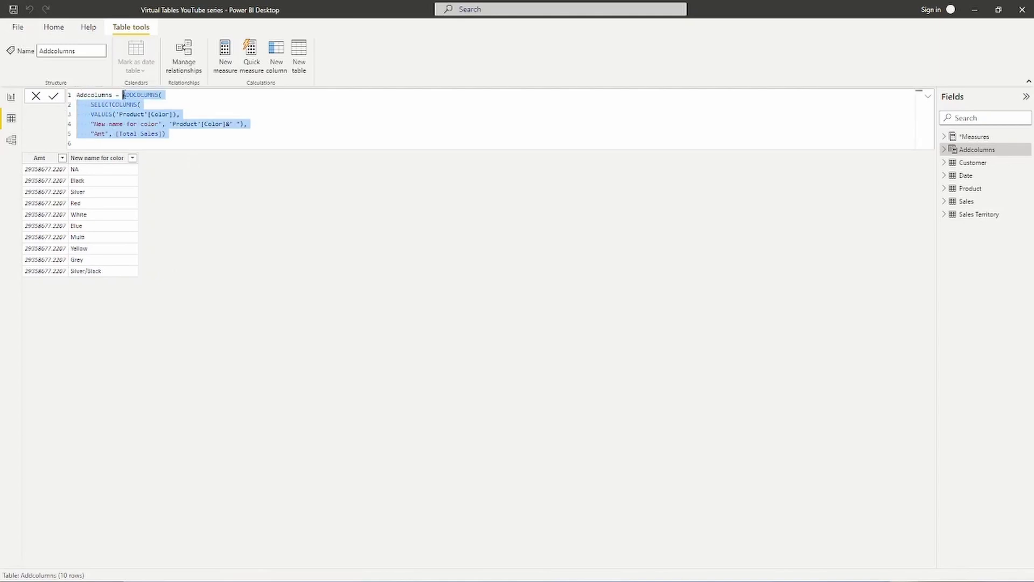
key("Delete")
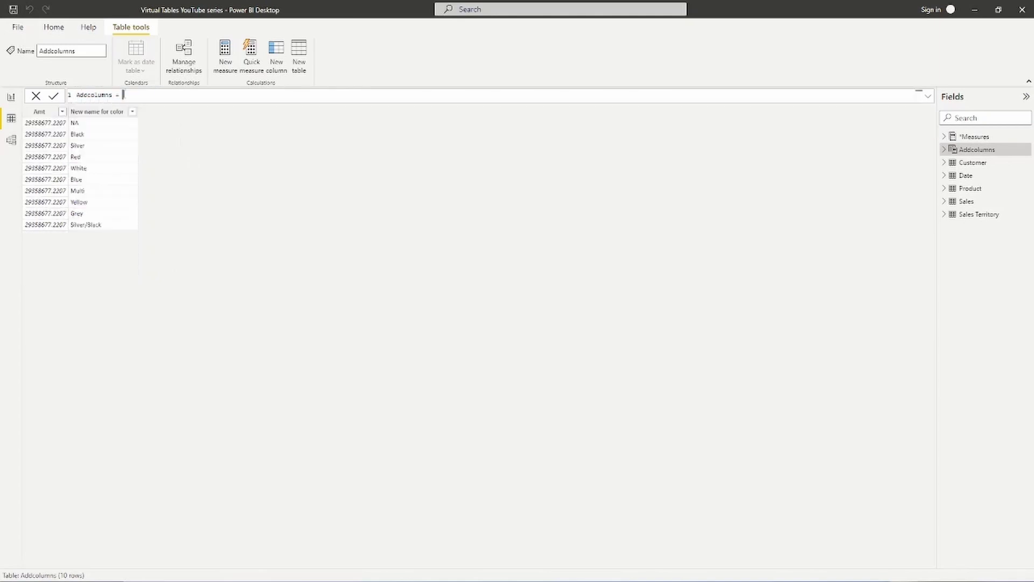
key("shift+Return")
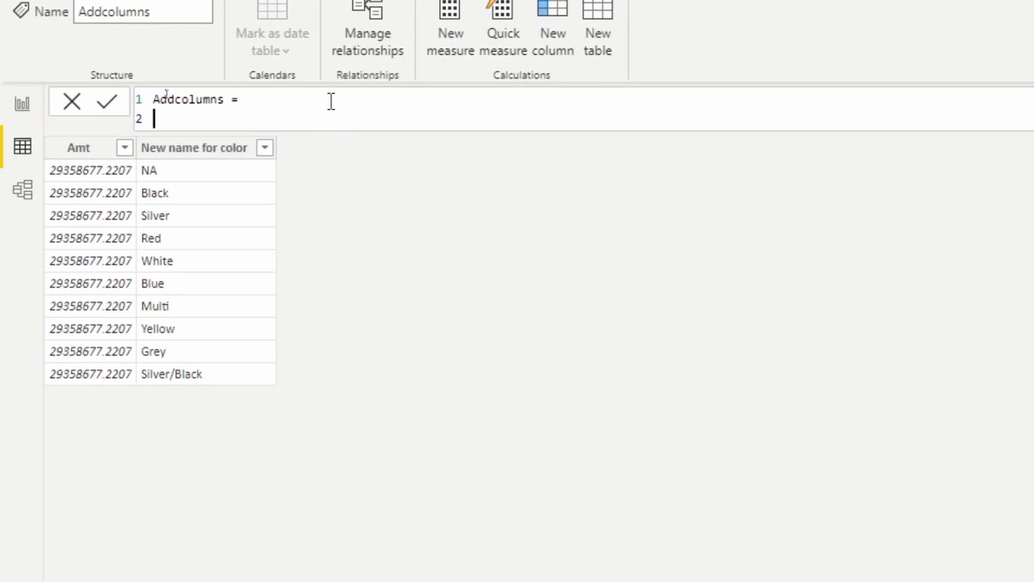
key("Tab")
left_click(225, 100)
left_click(148, 99, "shift")
type("Inner/outer sales")
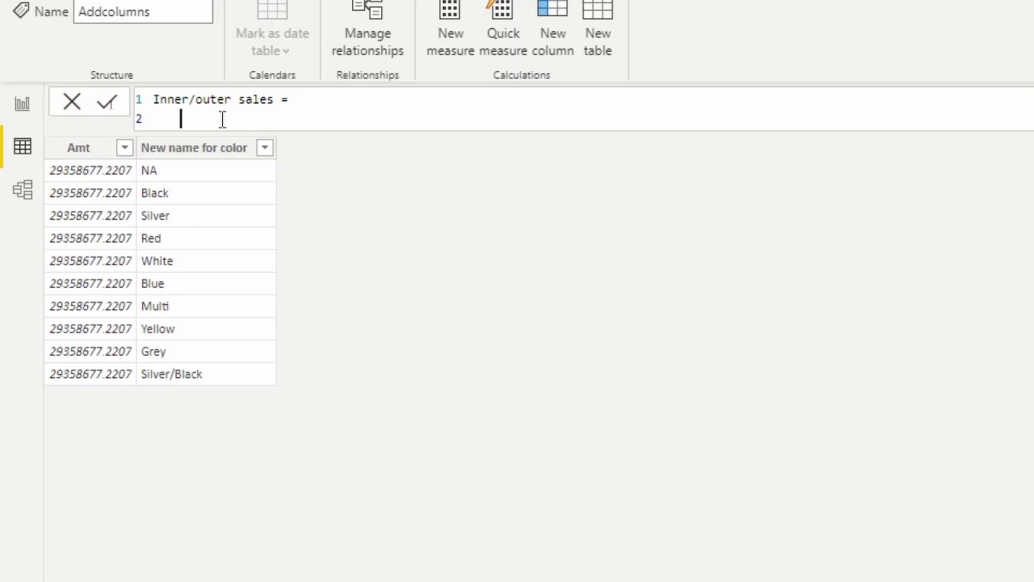
Step: Enter SUMMARIZE('Date','Date'[Year],'Date'[Month]) as the table expression
type("Summa")
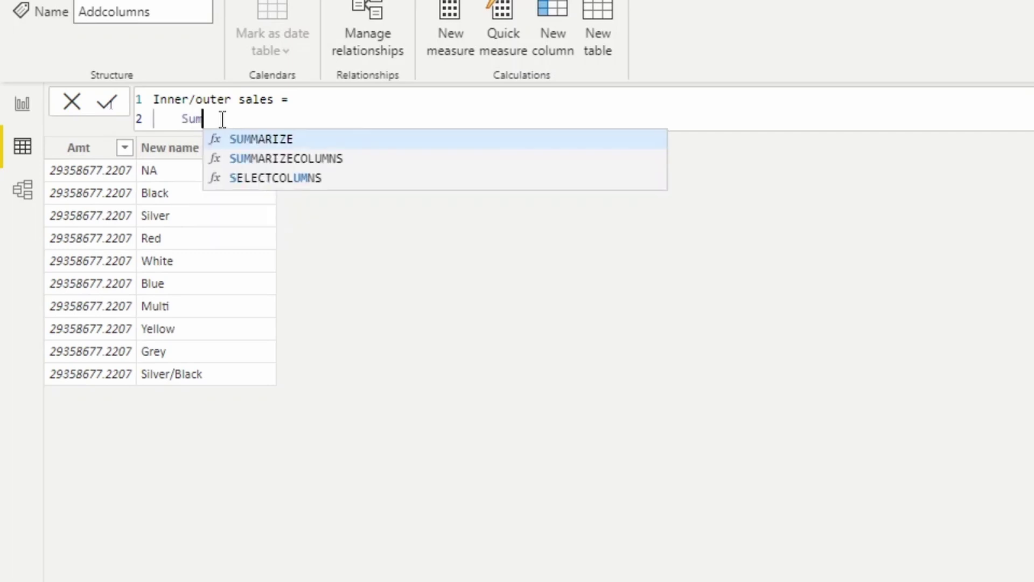
key("Tab")
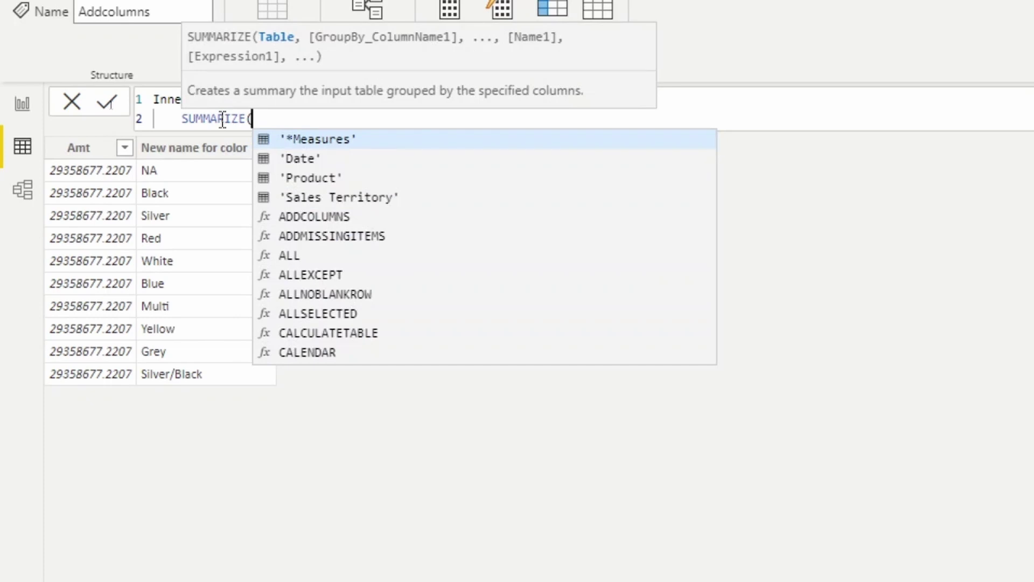
key("Tab")
key("BackSpace")
key("BackSpace")
key("BackSpace")
key("BackSpace")
key("BackSpace")
key("BackSpace")
key("BackSpace")
key("BackSpace")
key("BackSpace")
key("BackSpace")
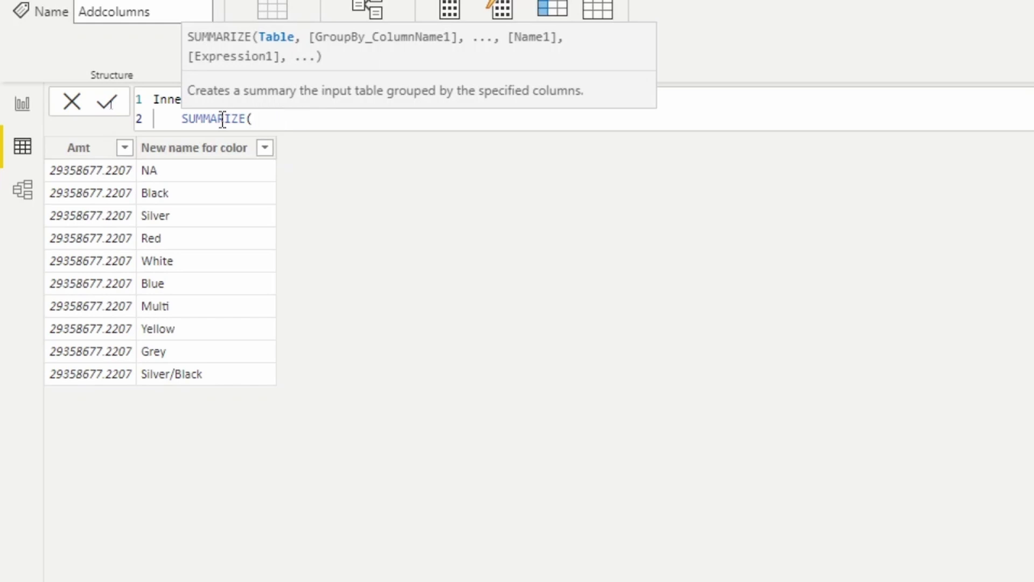
type("'Date',")
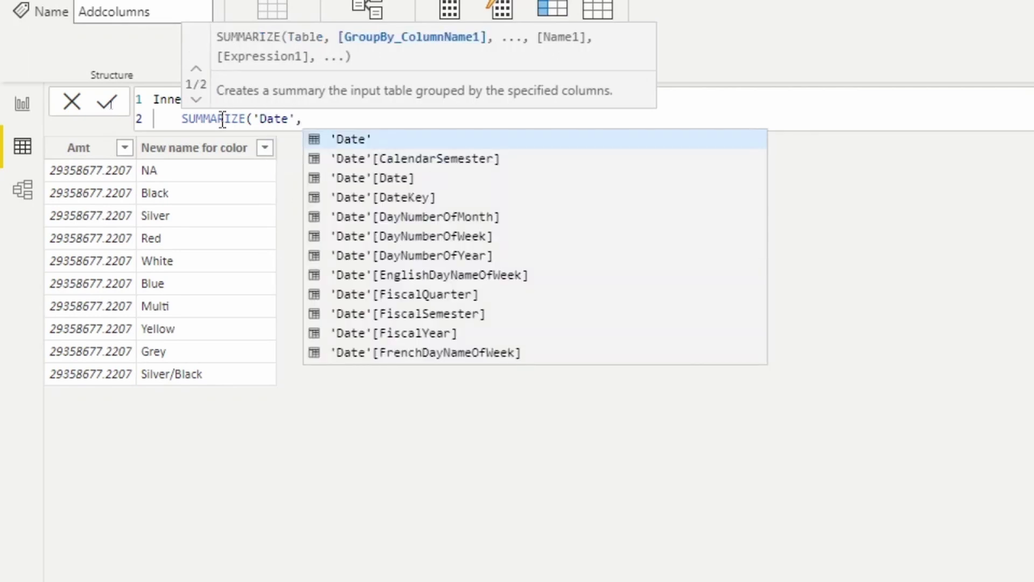
type("'Date'")
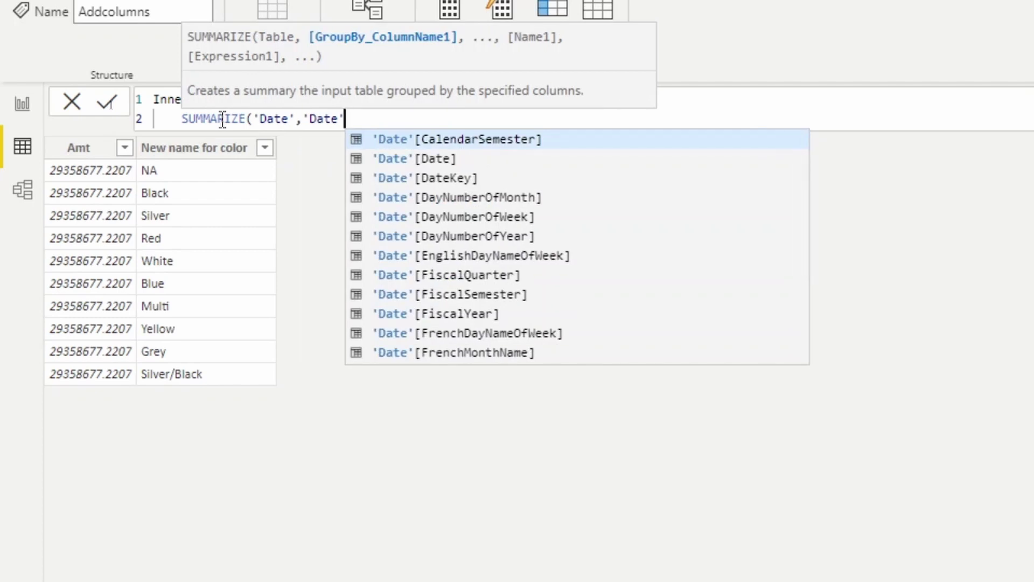
type("[y")
key("Tab")
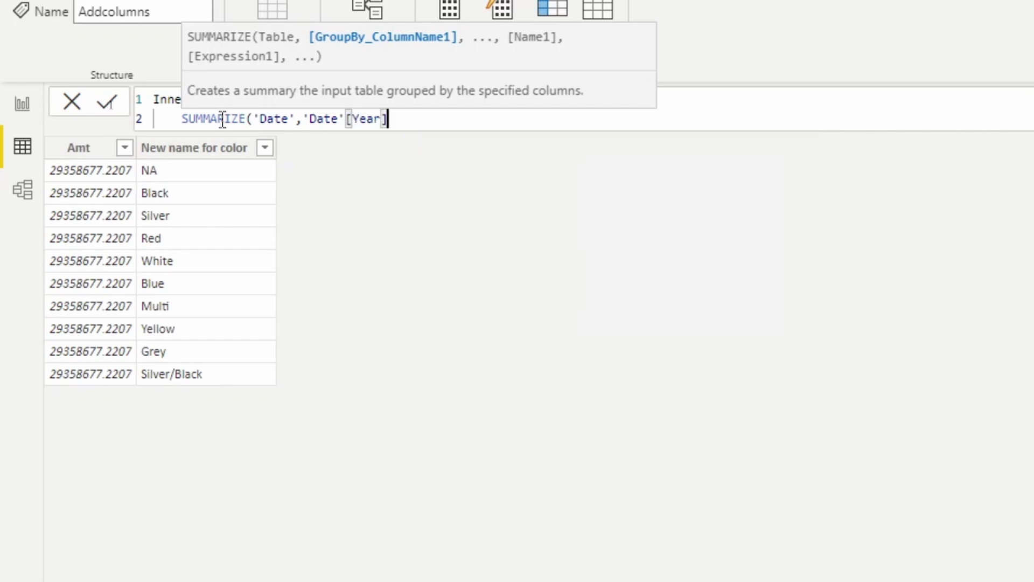
type(",'d")
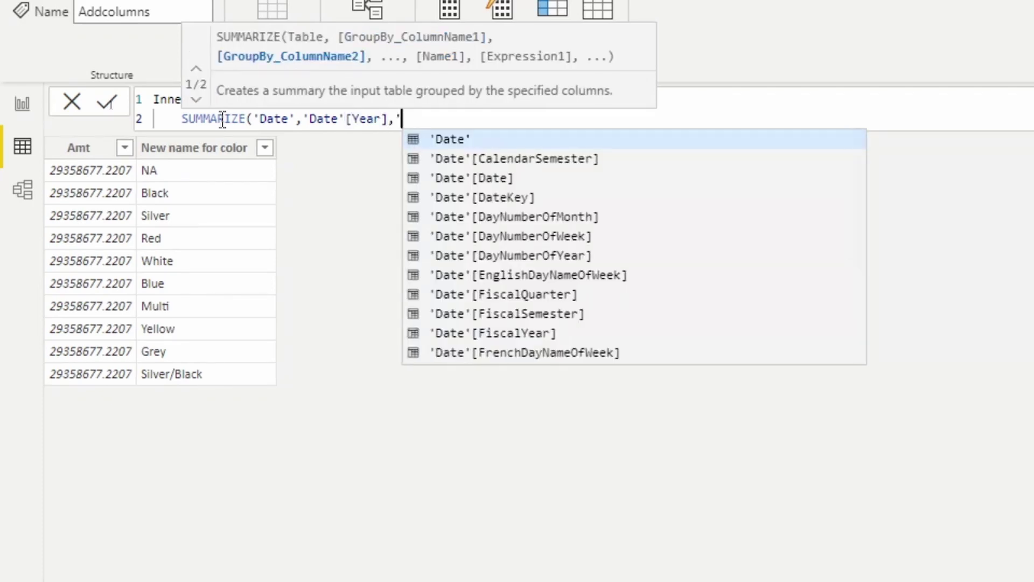
key("Tab")
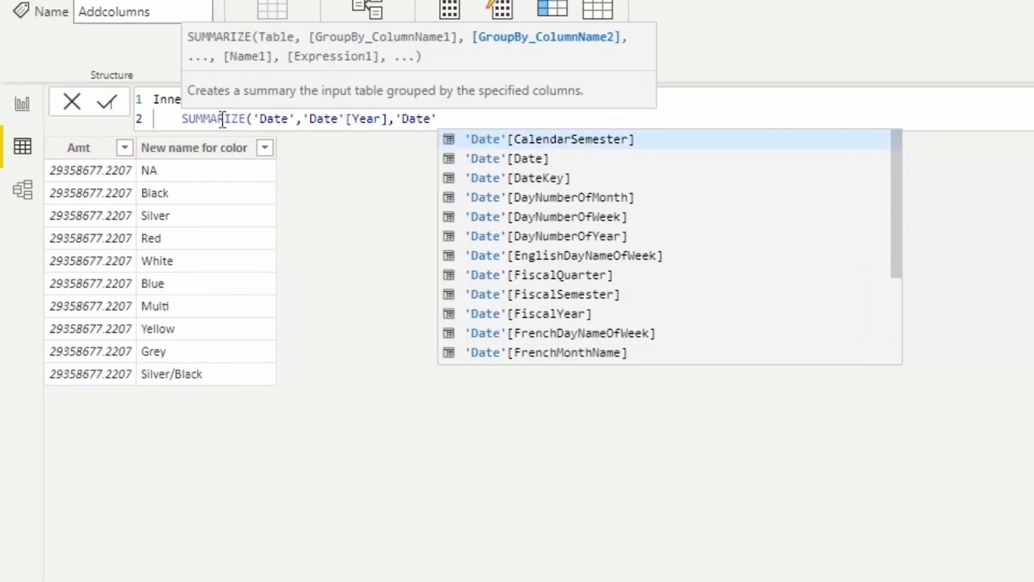
type("[")
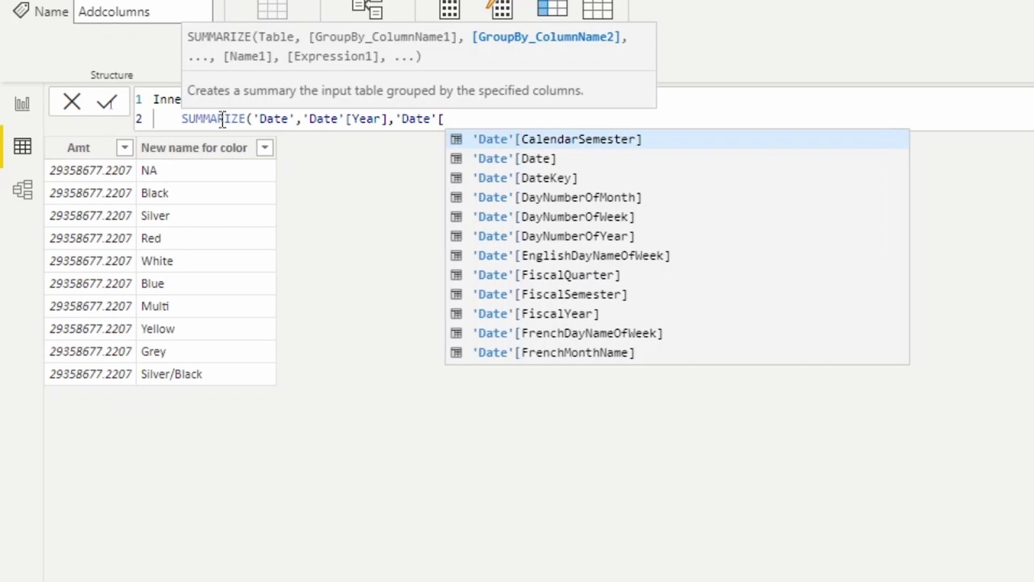
type("mon")
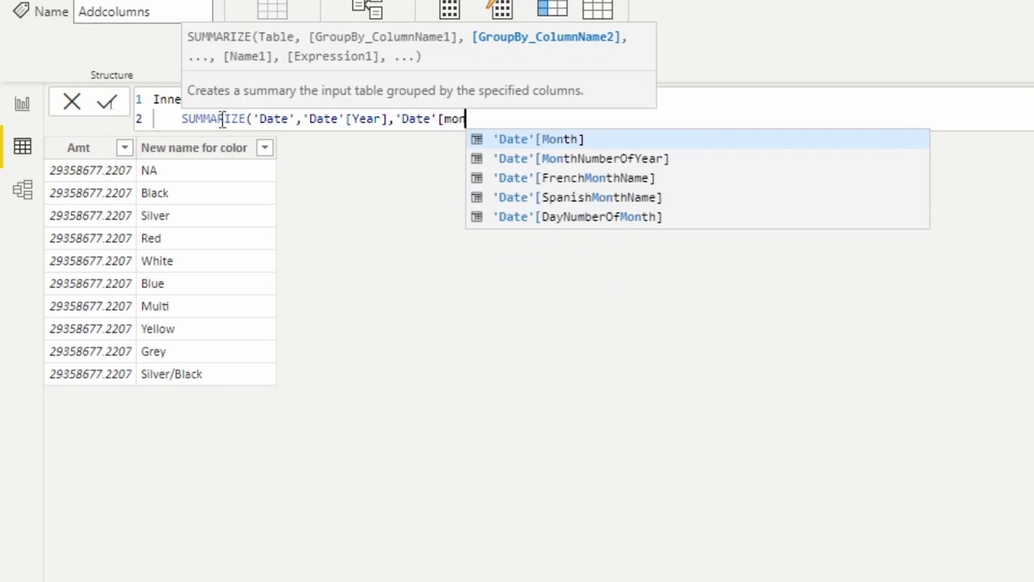
key("Tab")
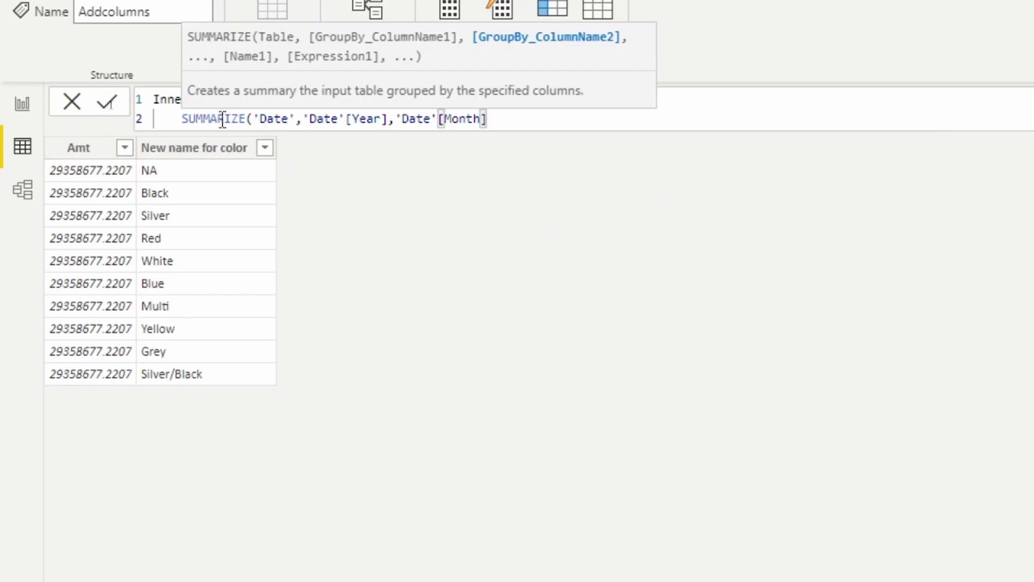
type(")")
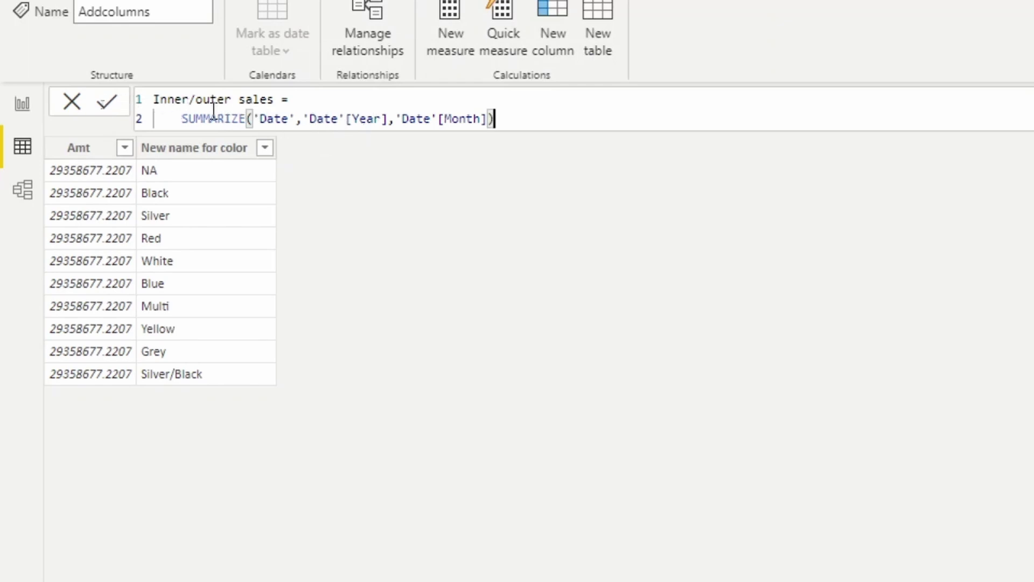
left_click(182, 121)
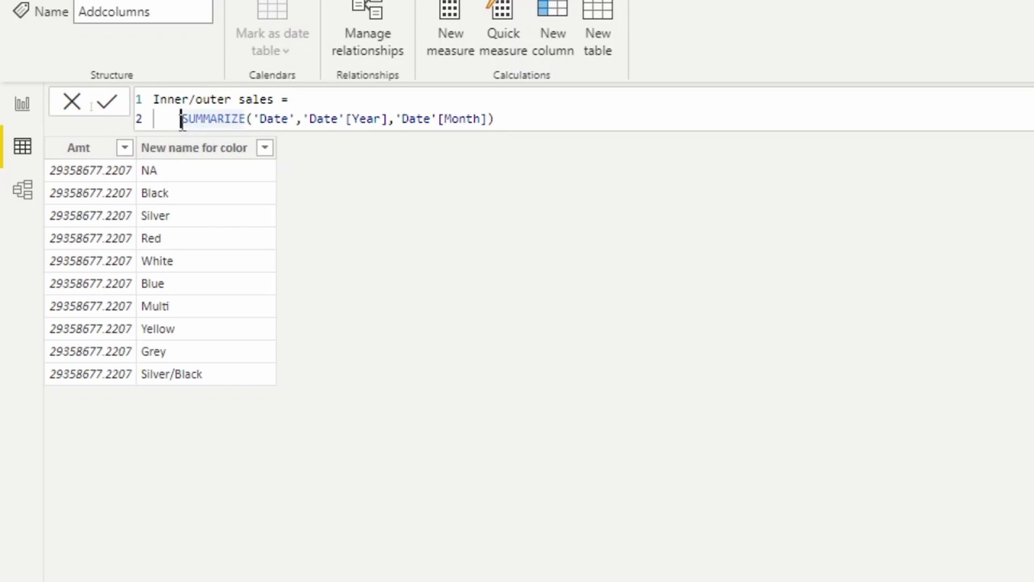
Step: Wrap the SUMMARIZE expression in ADDCOLUMNS and start a new argument line
key("shift+Return")
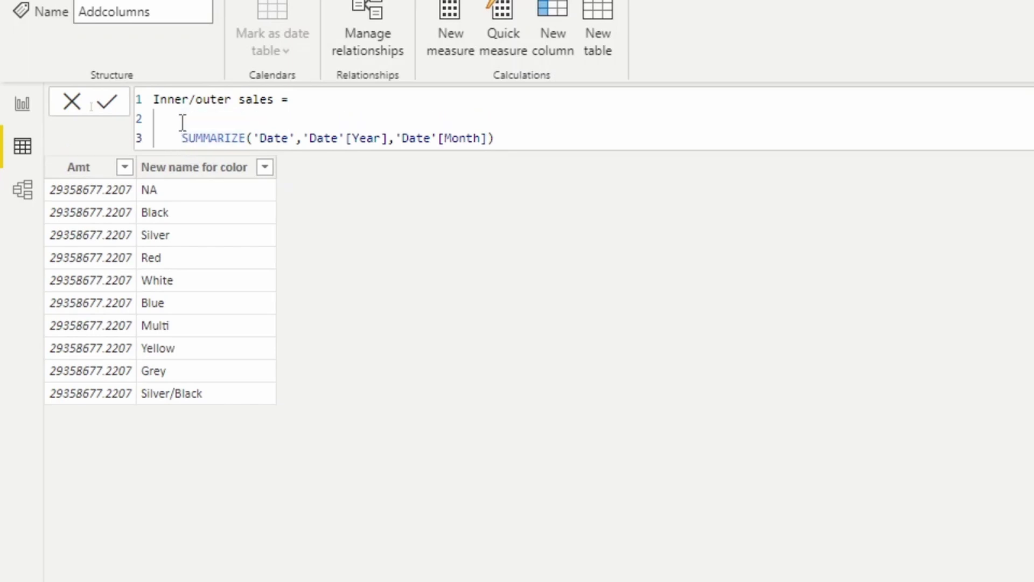
left_click(182, 122)
type("ADDCOLUMNS(")
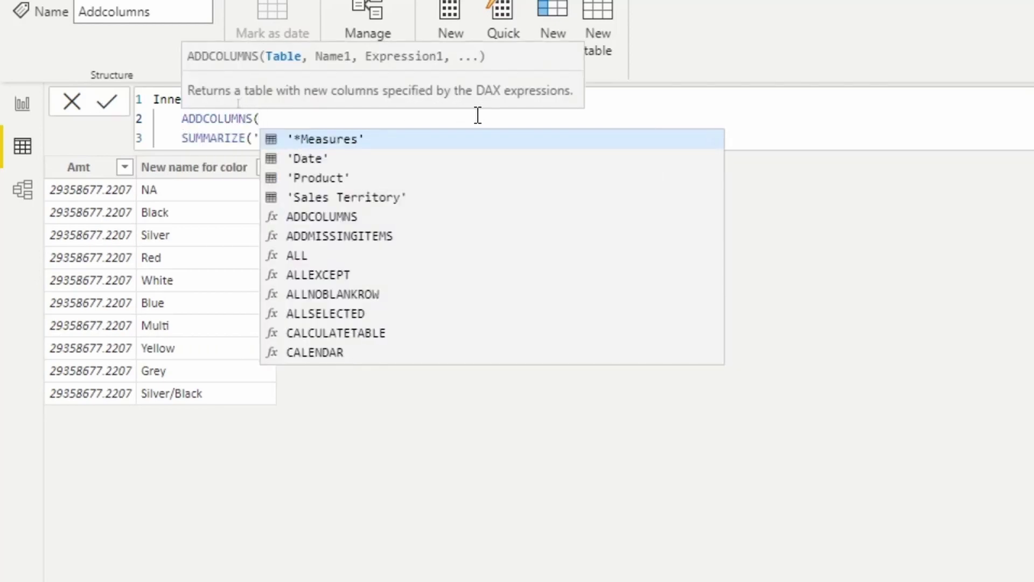
key("Escape")
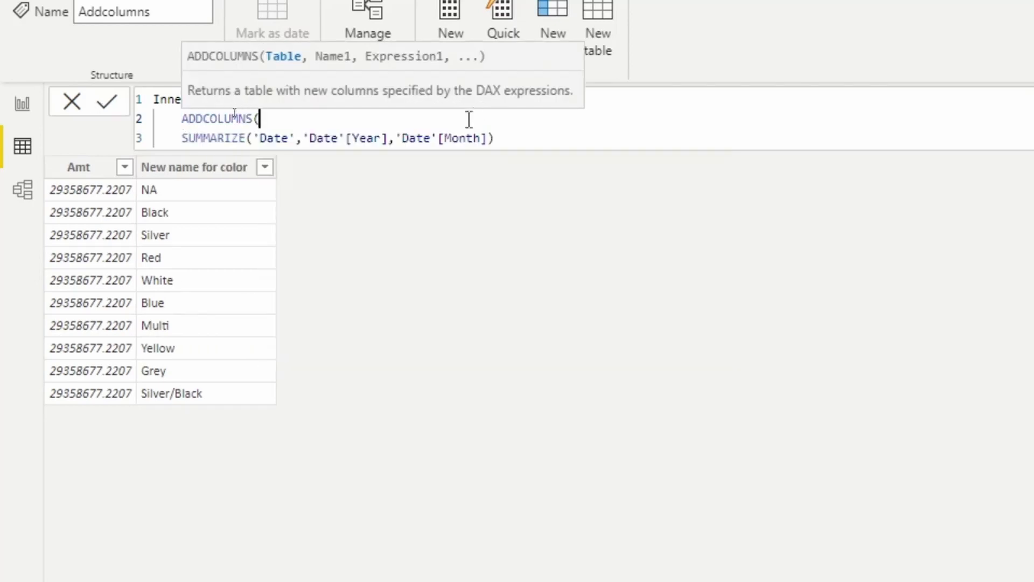
left_click(496, 139)
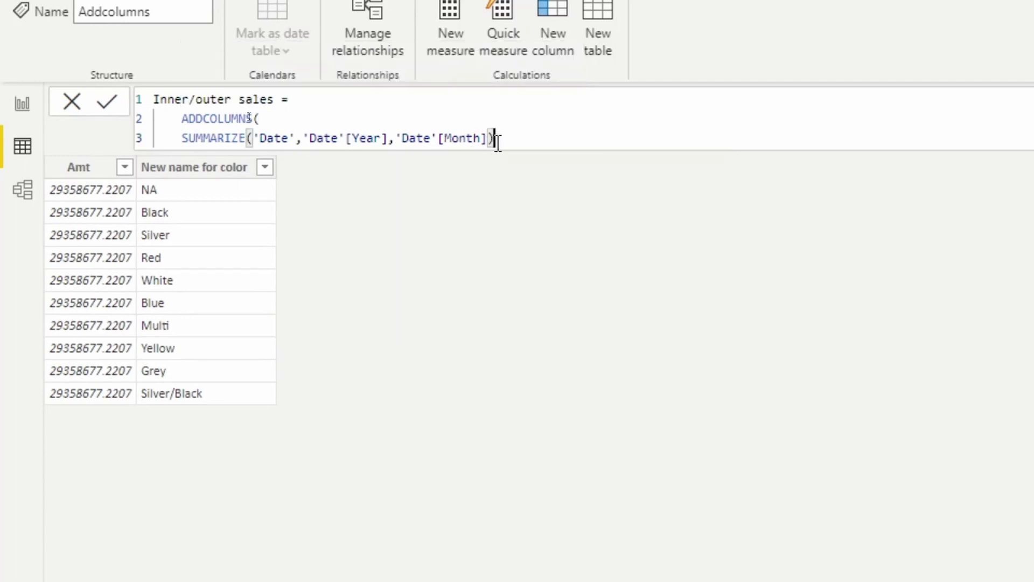
type(",")
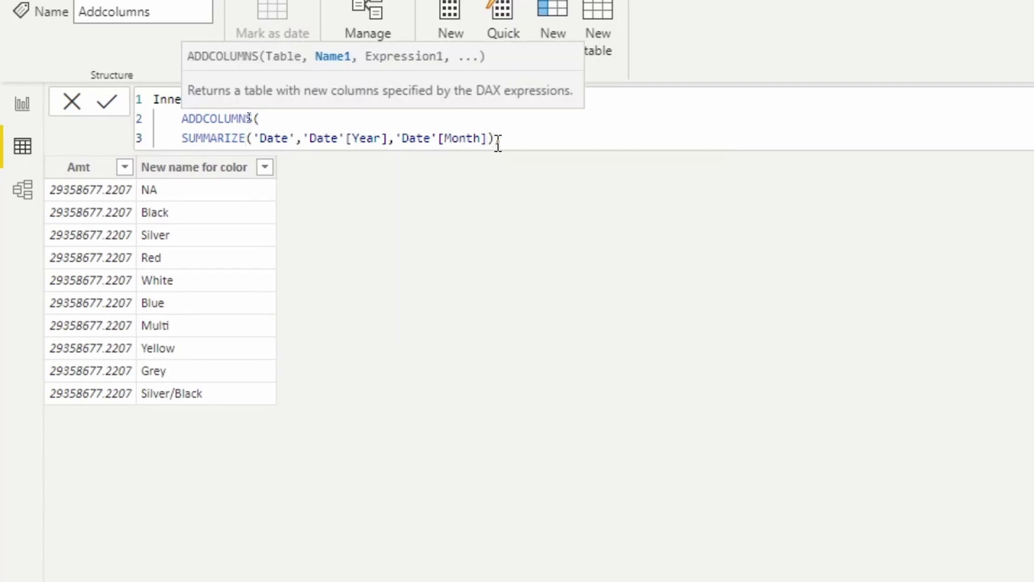
key("shift+Return")
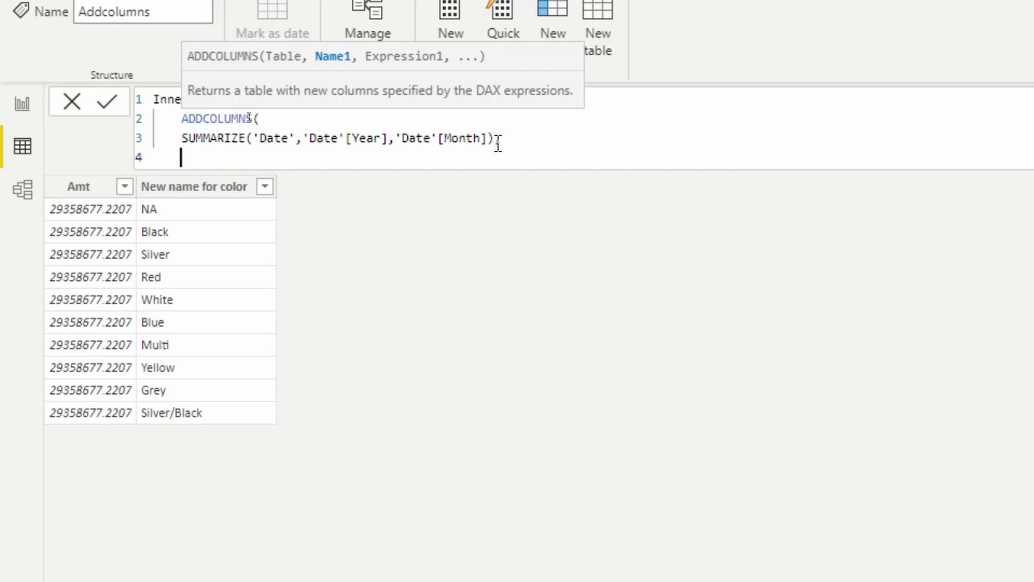
key("Tab")
Step: Add a "YYYYMM" column defined as [Year] & "-" & [Month]
type("\"YYYYMM\",")
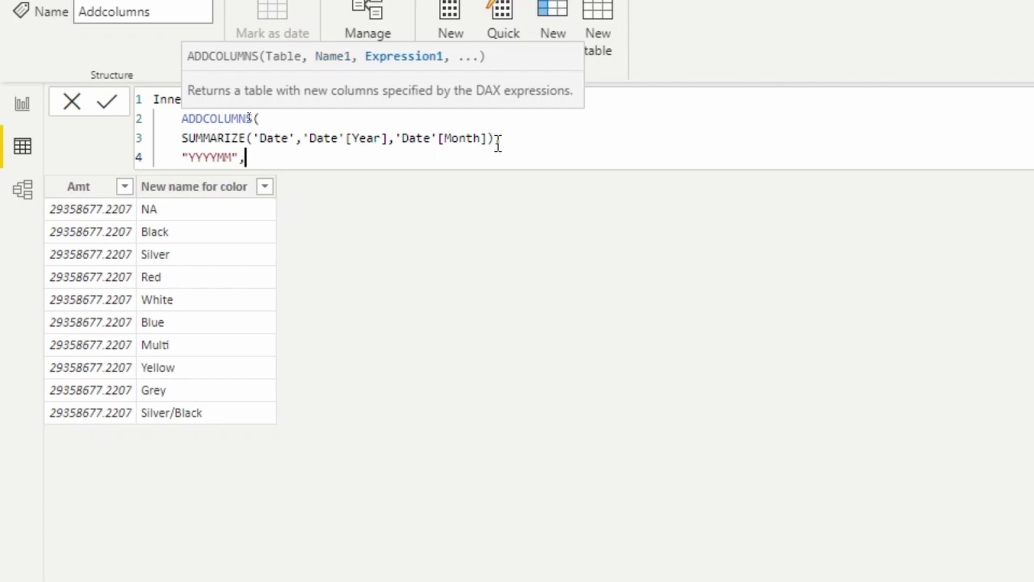
type(" [")
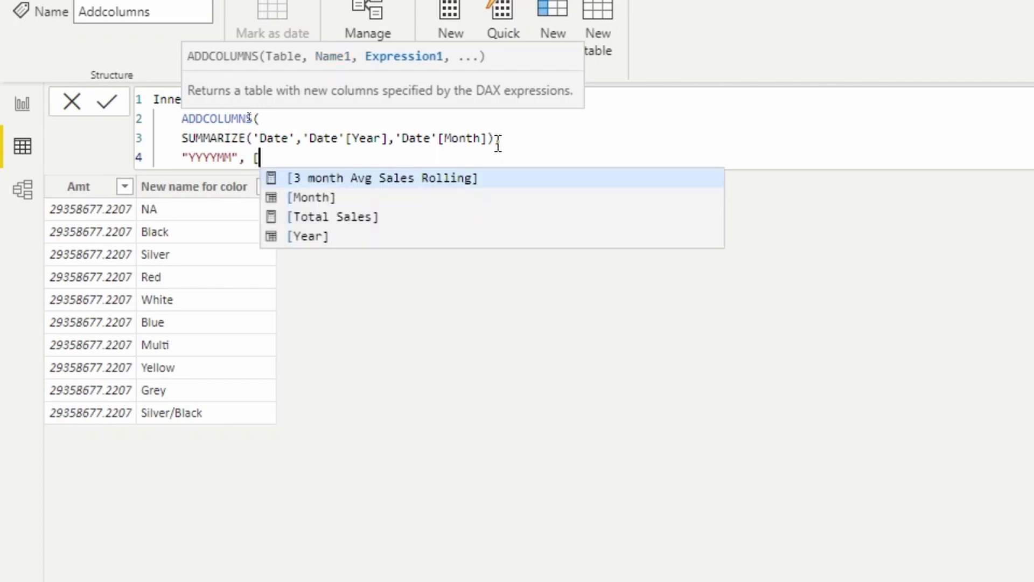
key("Down")
key("Down")
key("Down")
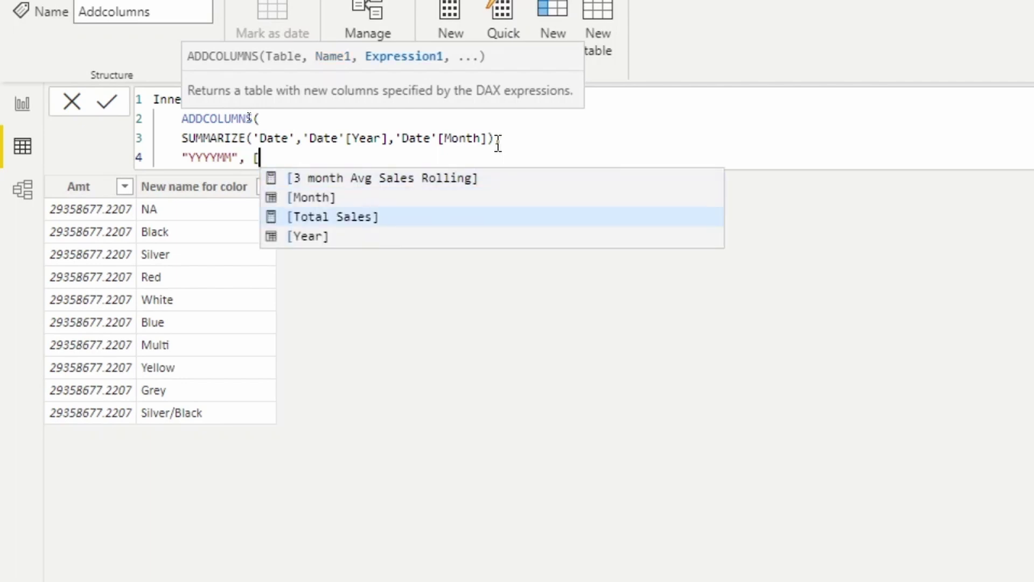
key("Tab")
type("&")
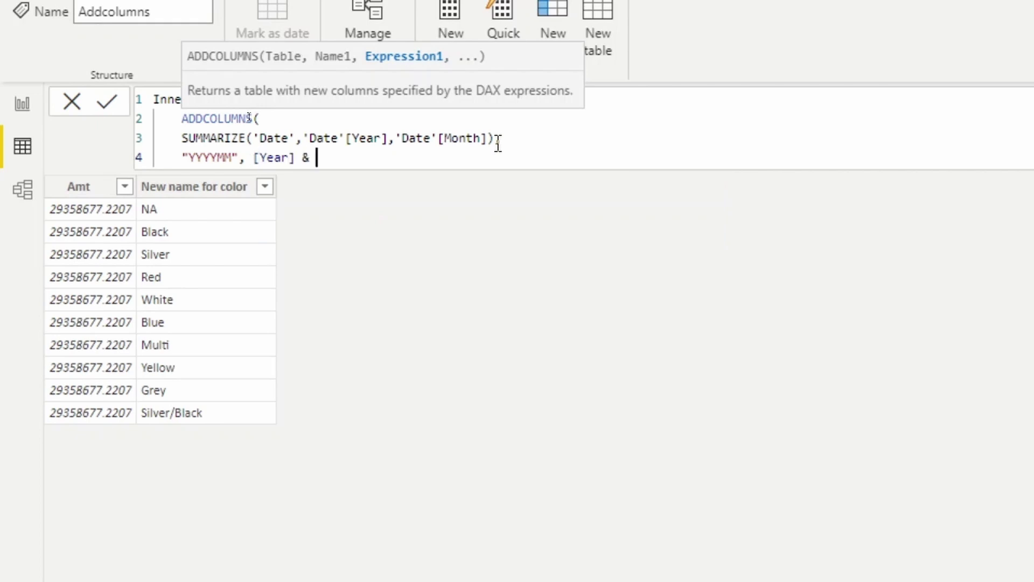
type(" \"-\" & [")
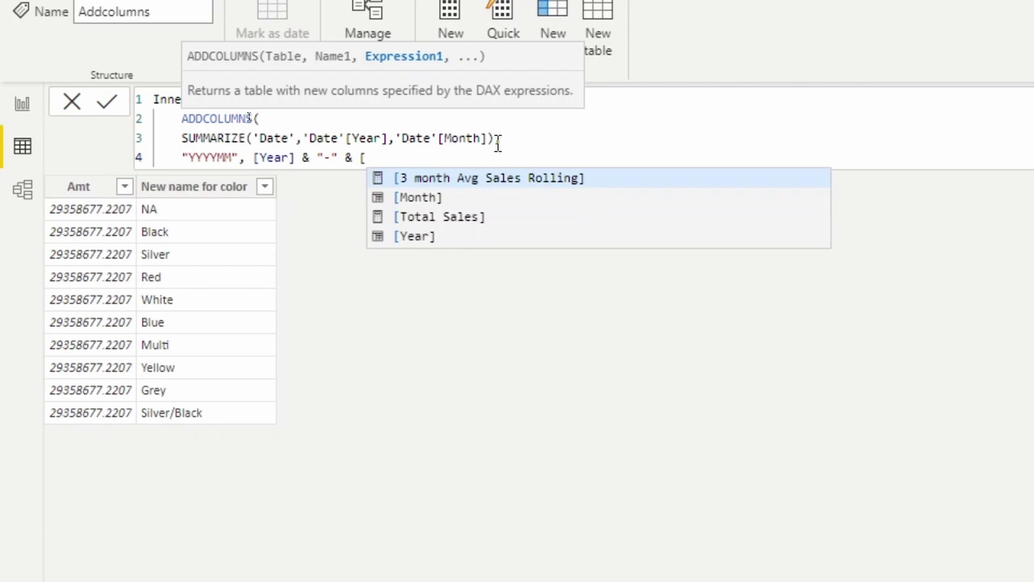
key("Down")
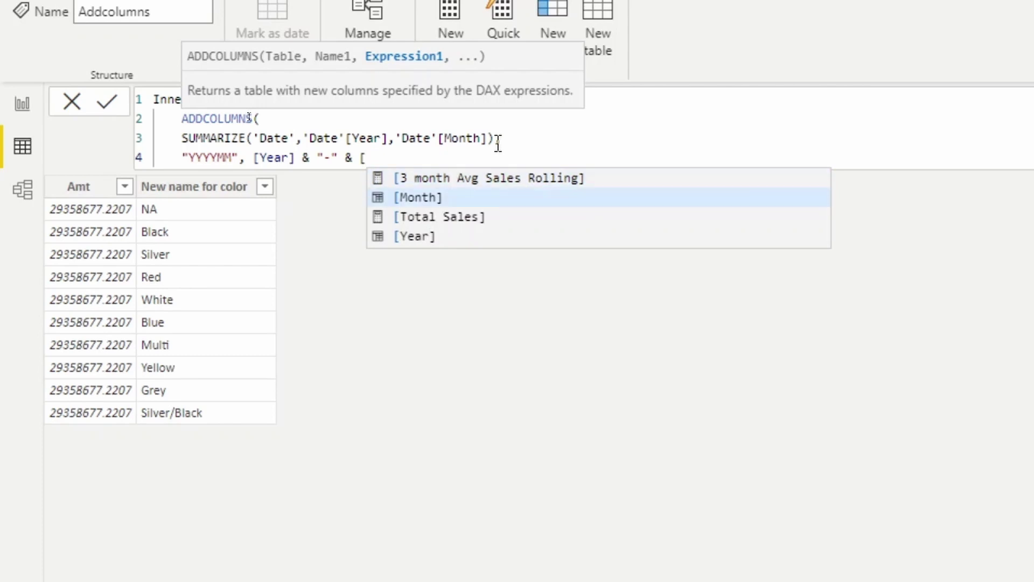
key("Tab")
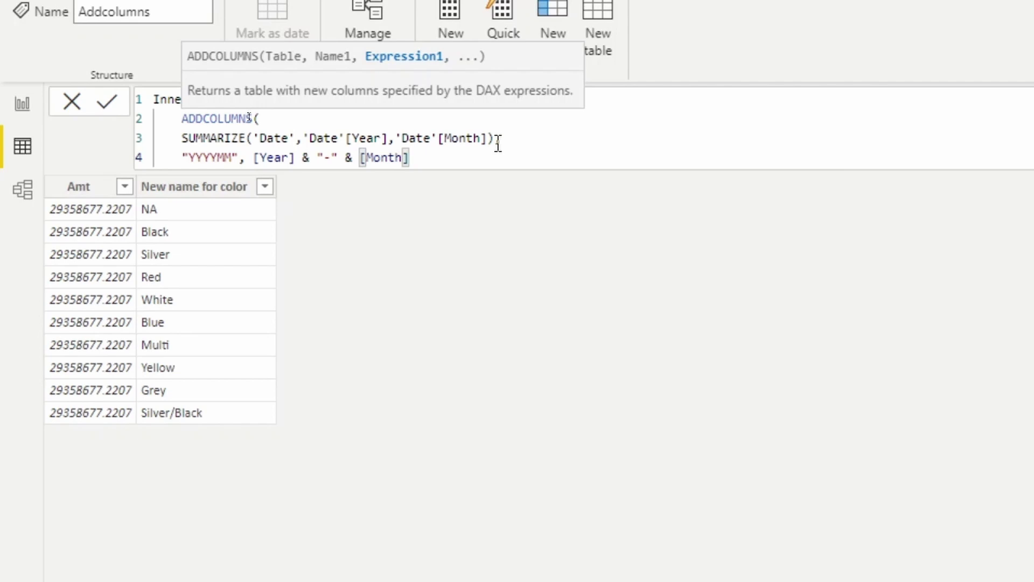
type(")")
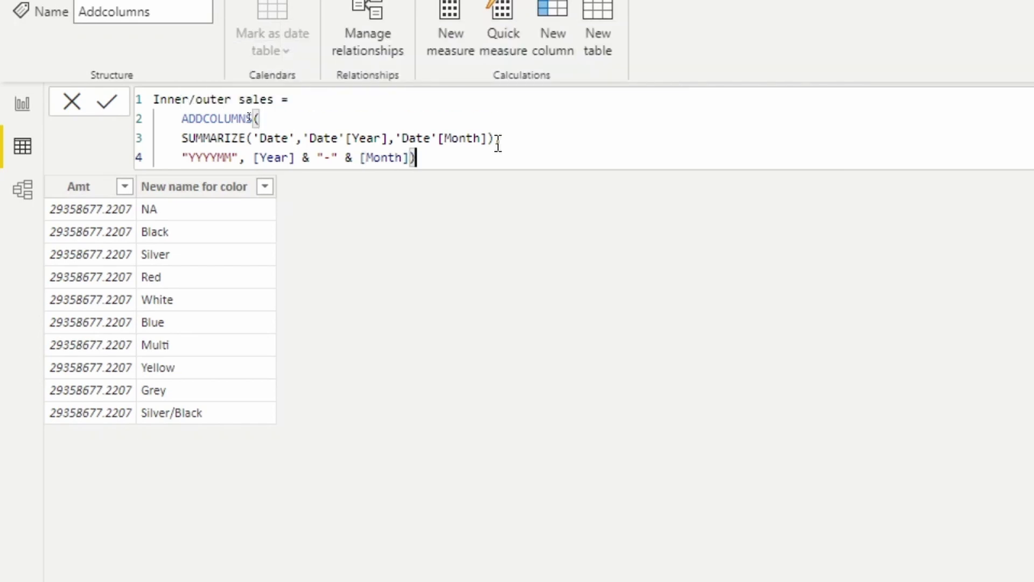
left_click(497, 141)
type(",")
left_click(419, 160)
double_click(181, 120)
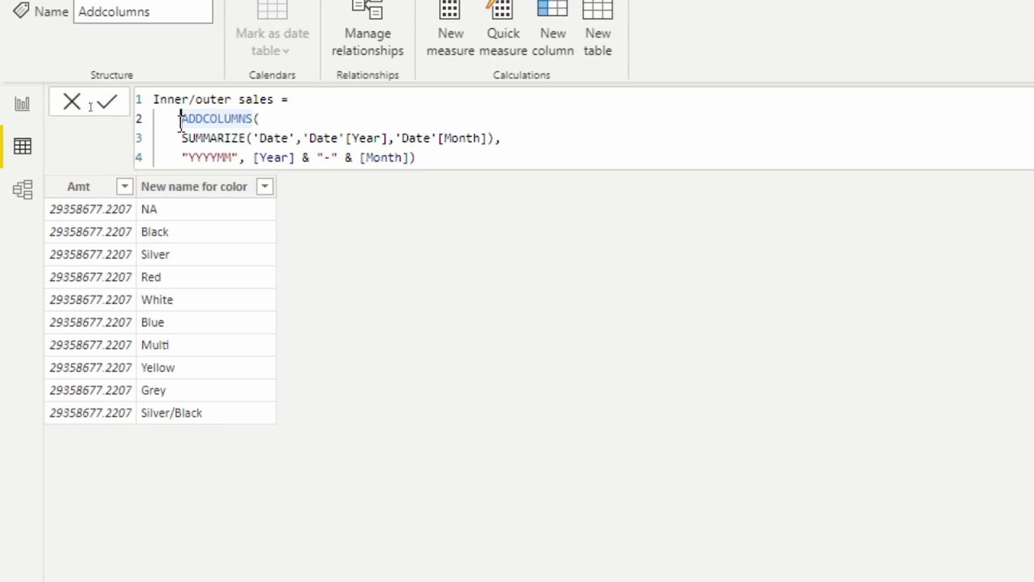
Step: Insert SELECTCOLUMNS( on a new line above ADDCOLUMNS
key("Return")
type("se")
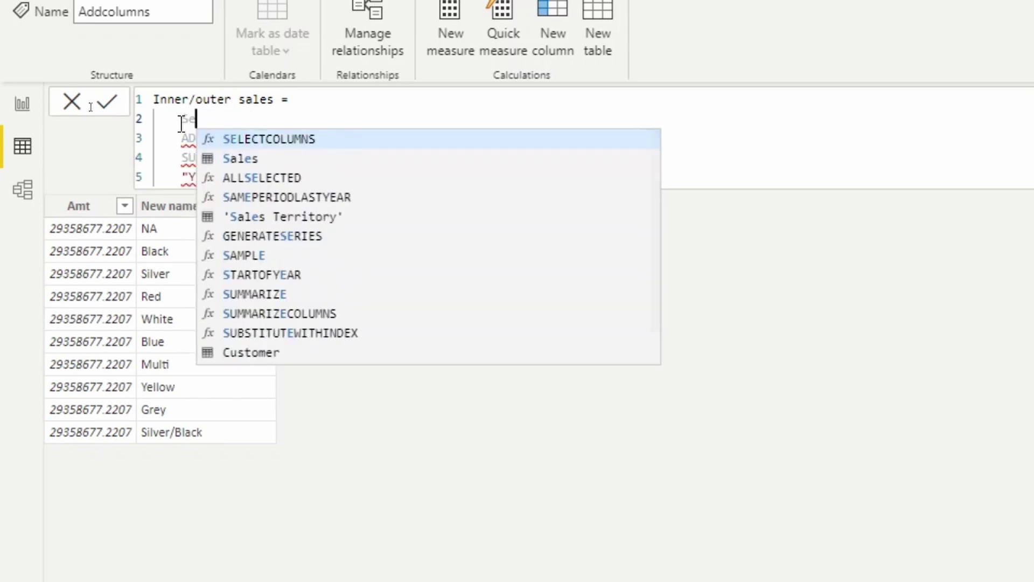
key("Tab")
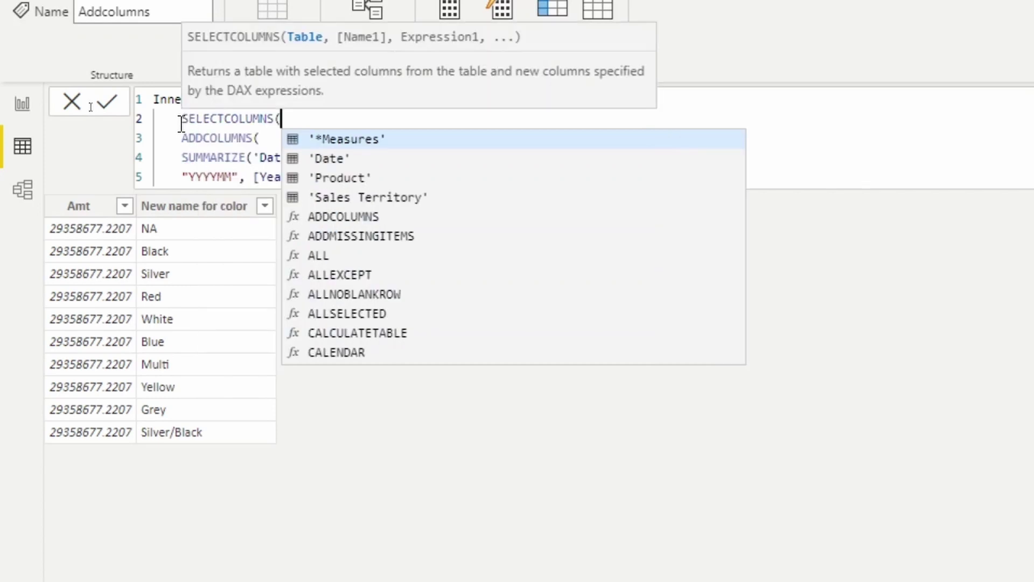
key("Escape")
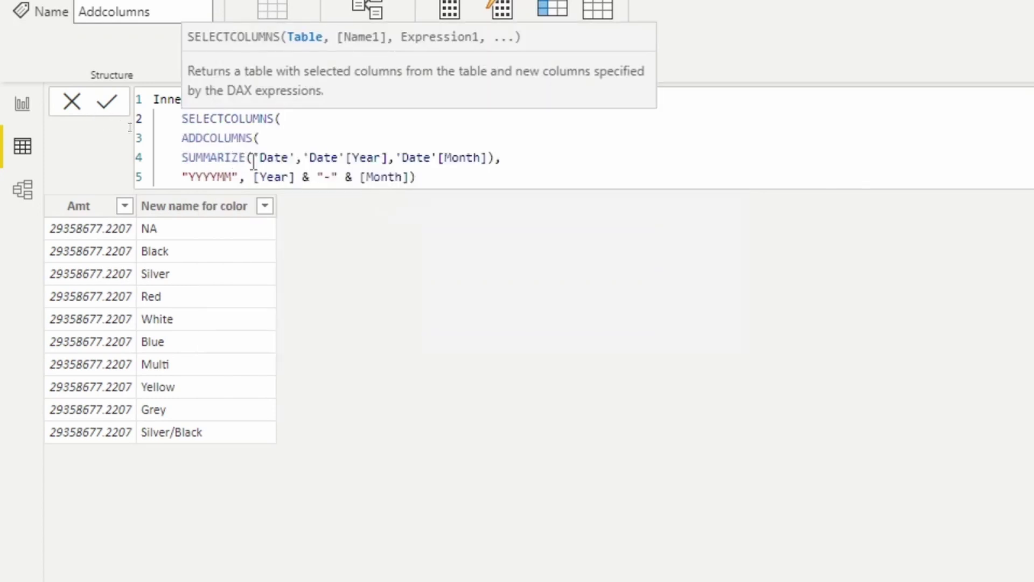
Step: End line 5 with a comma, then add the column "YYYYMM", [YYYYMM], and begin line 7
left_click(435, 178)
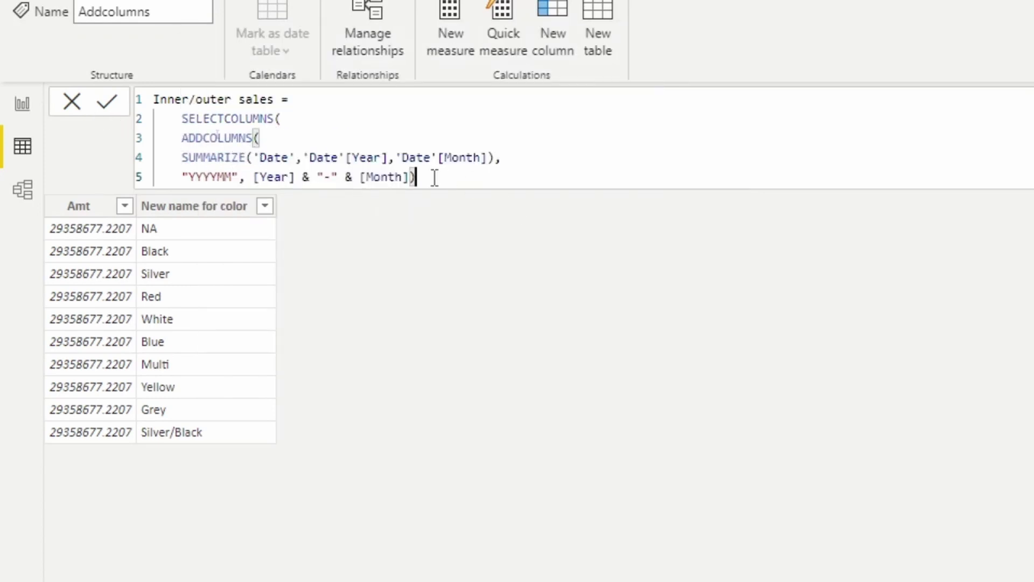
type(",")
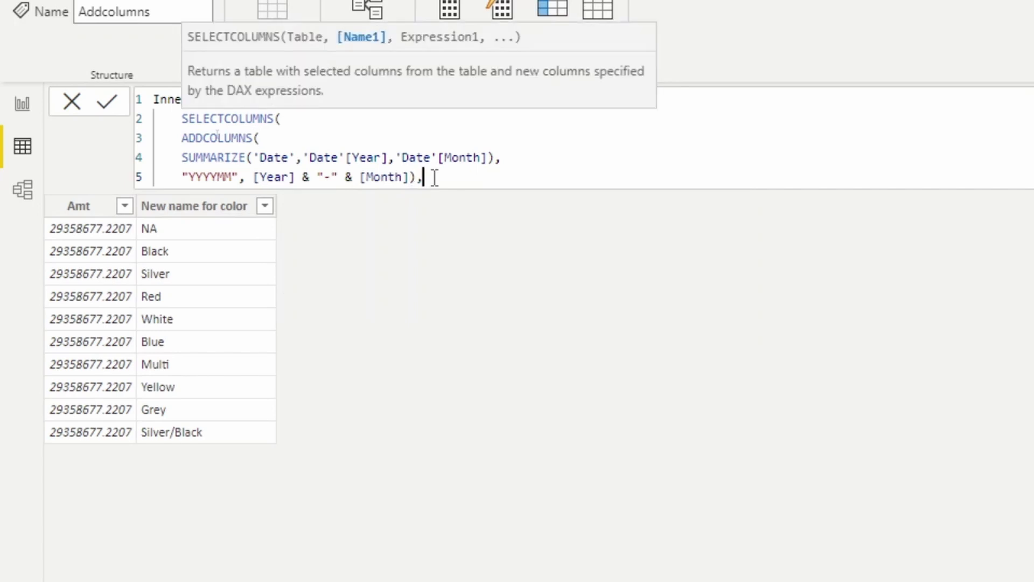
key("shift+Return")
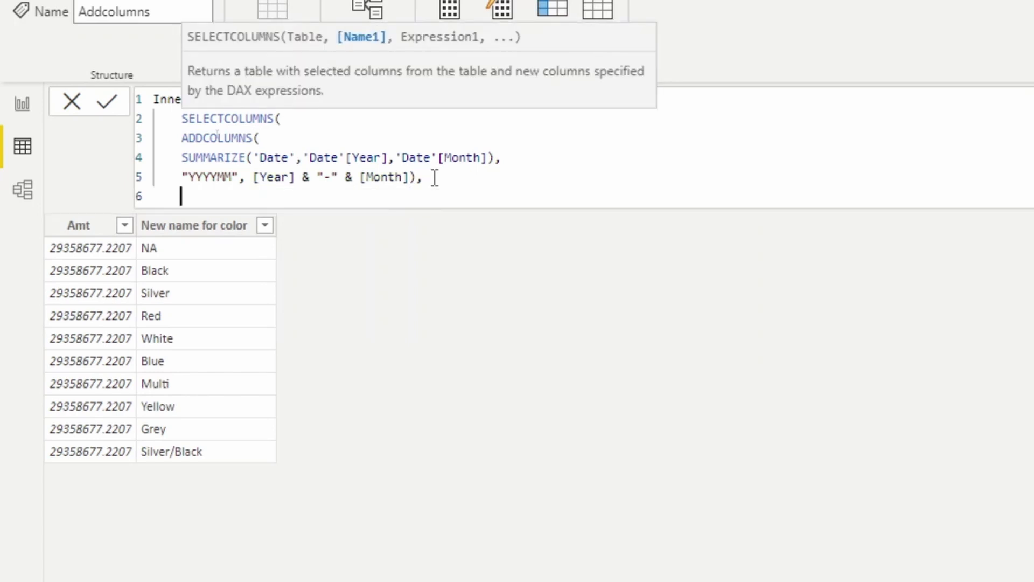
type("\"YYYYMM\"")
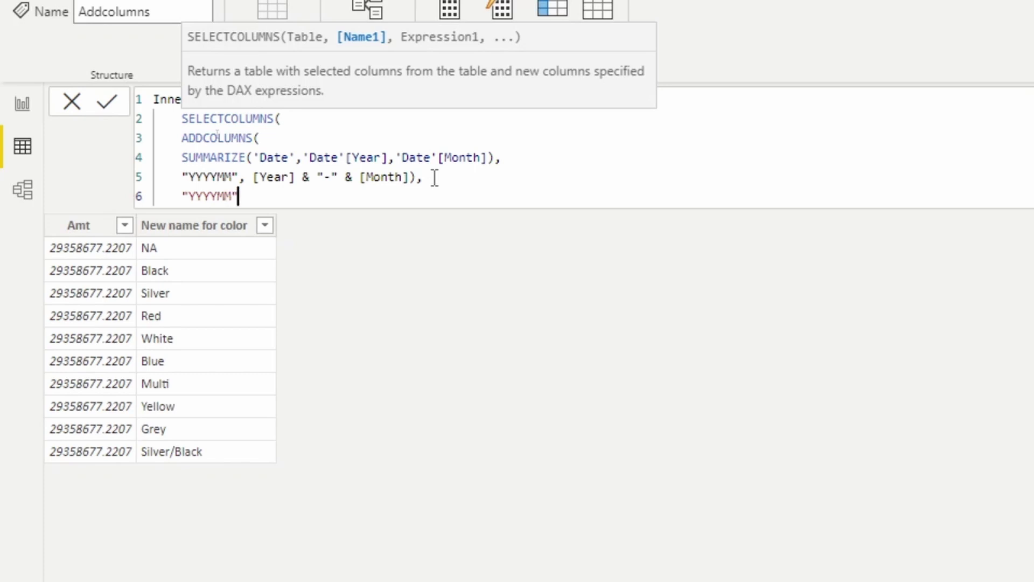
type(", ")
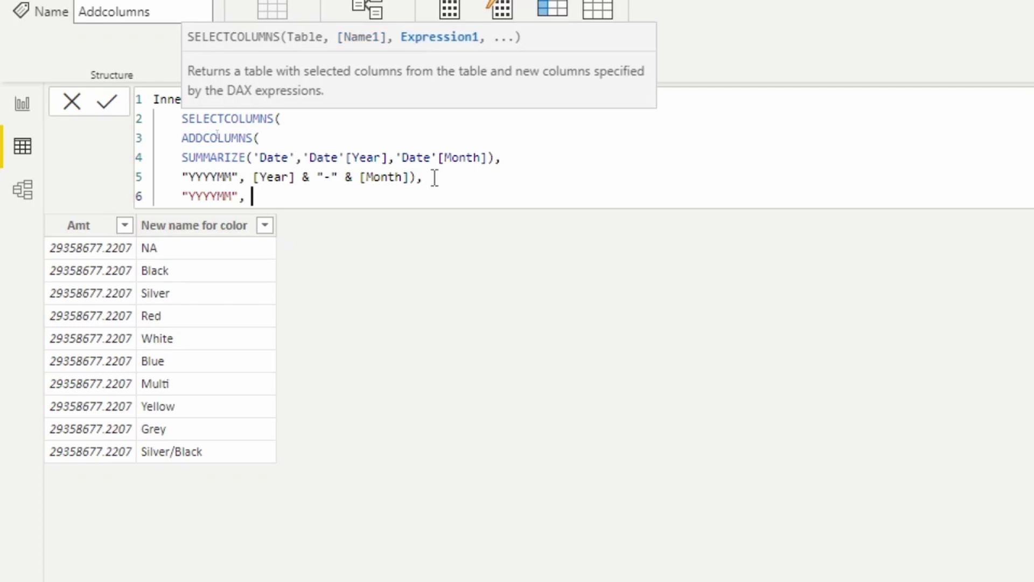
type("[")
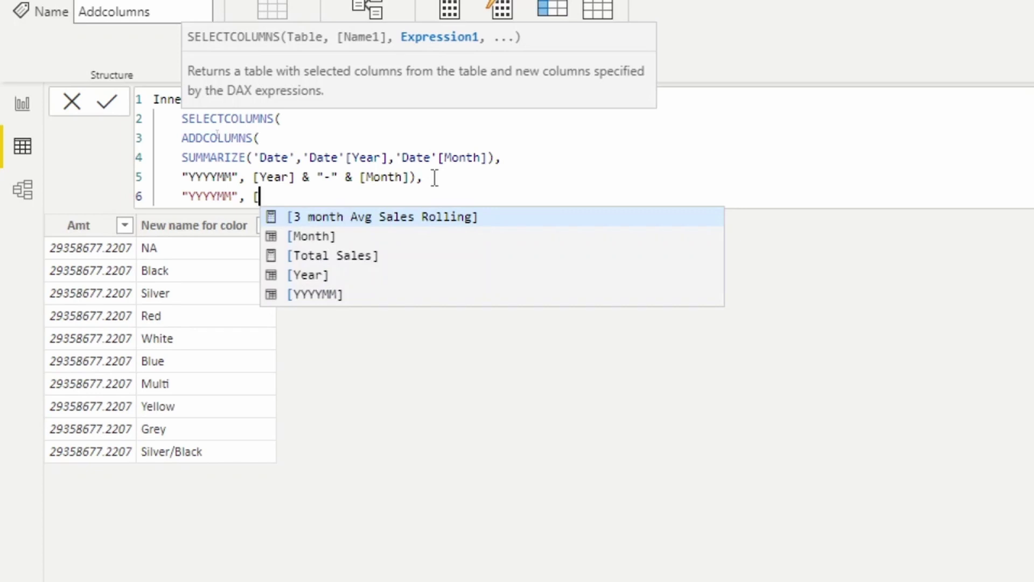
key("Down")
key("Down")
key("Down")
key("Down")
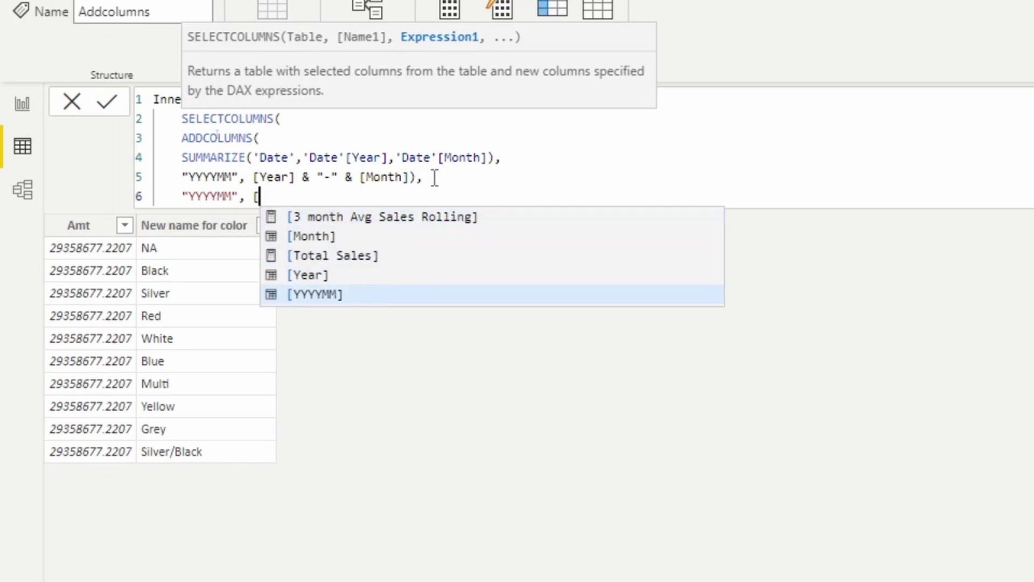
key("Tab")
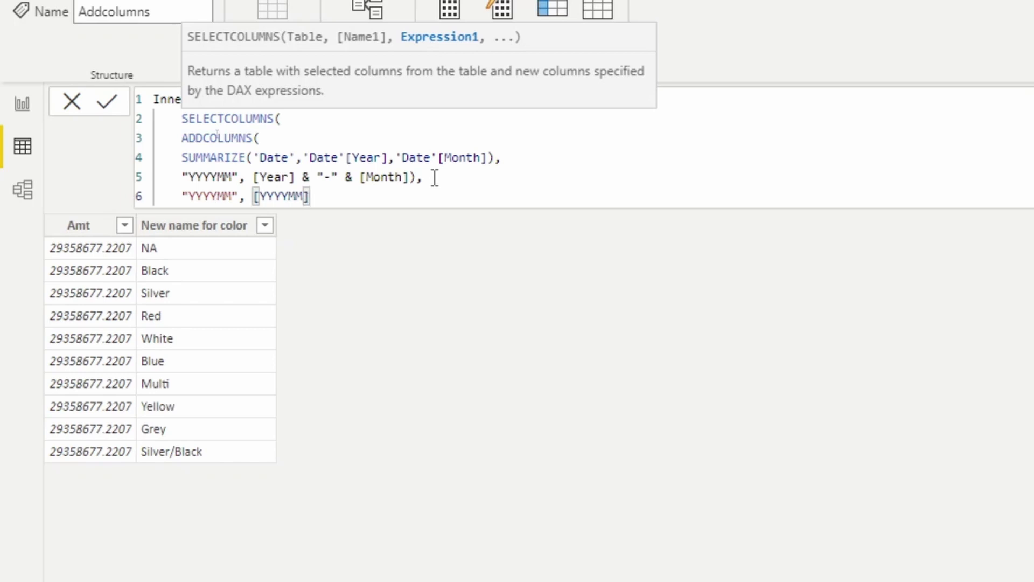
type(",")
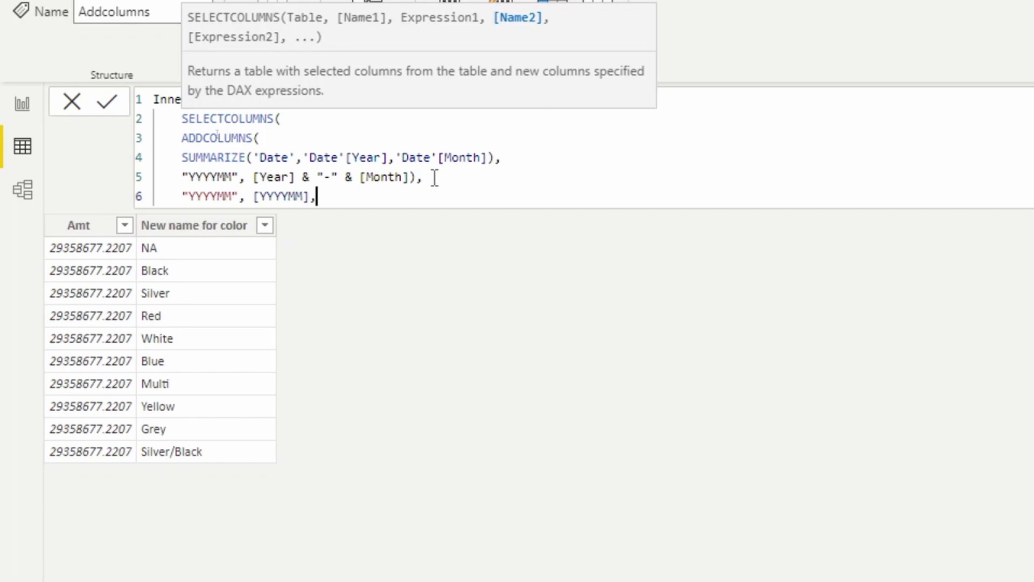
key("Return")
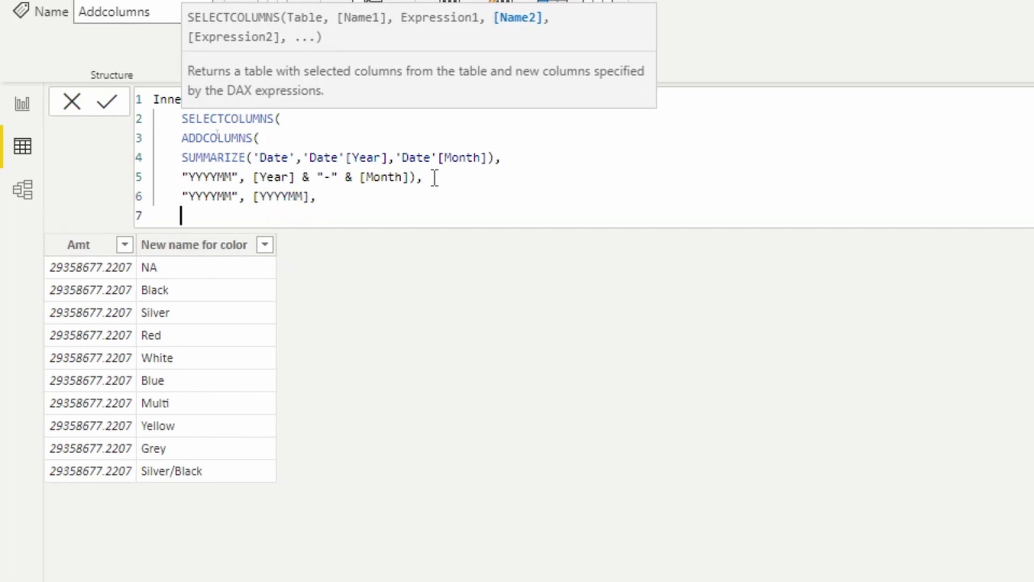
Step: Write line 7 as "Inner Sales", CALCULATE(SUM('Sales'[SalesAmount]))) with closing brackets
type("\"Inner Sales\"")
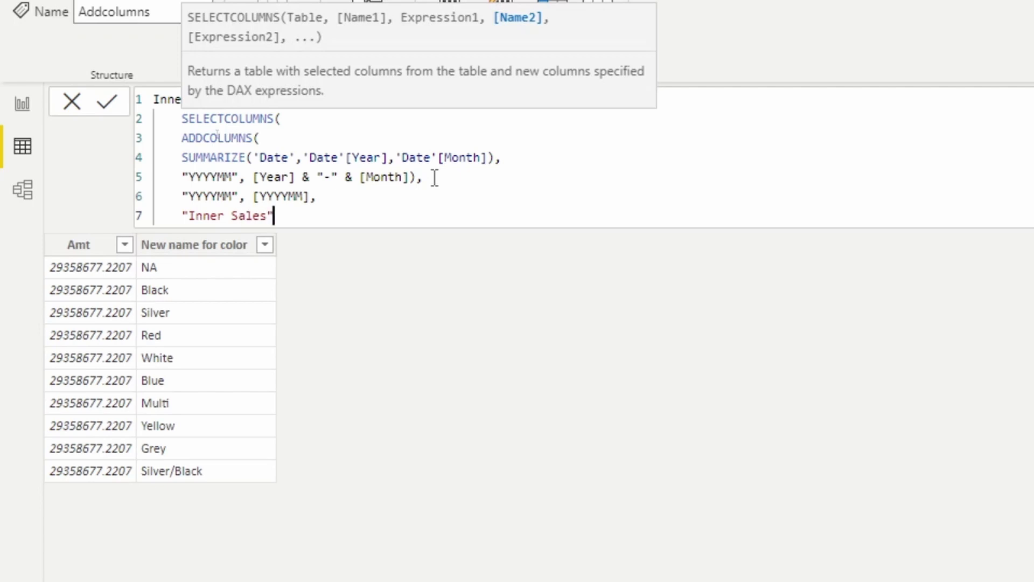
type(", ")
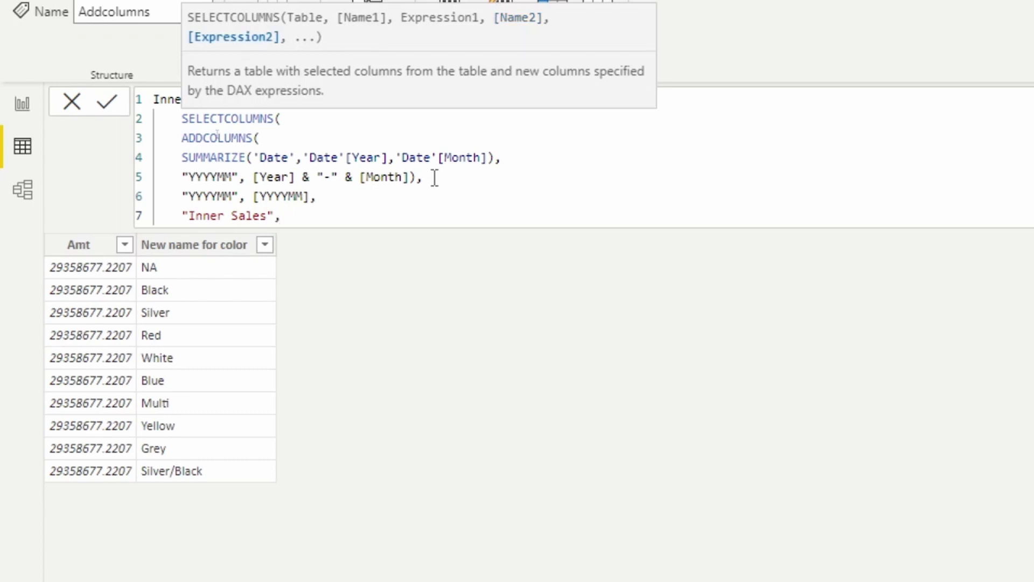
type("ca")
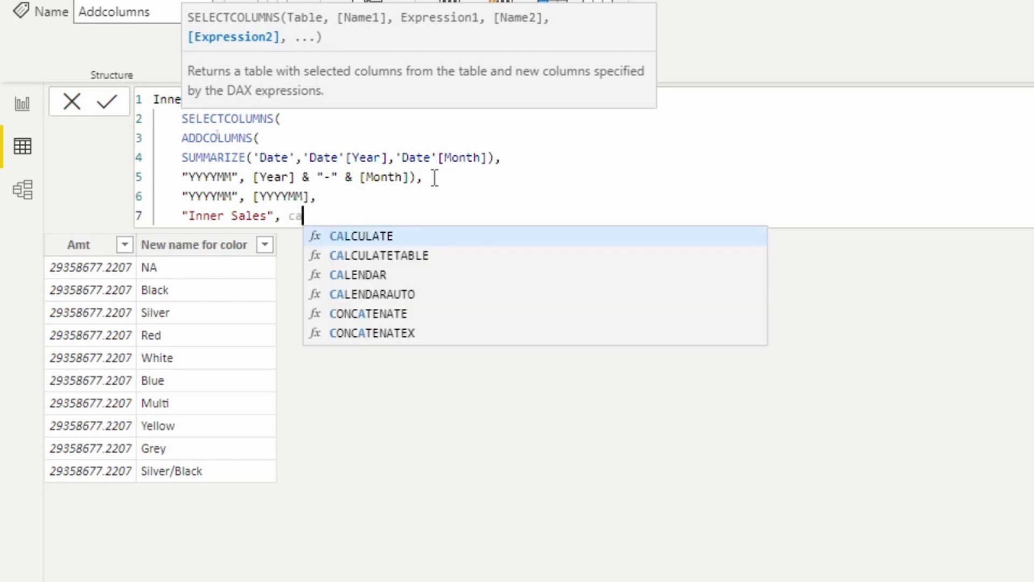
key("Tab")
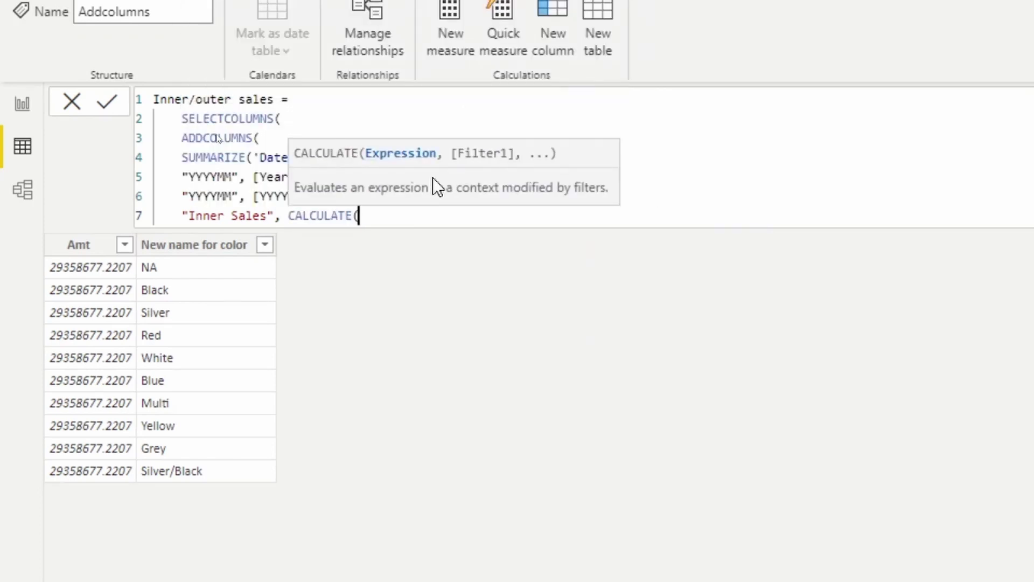
type("sum")
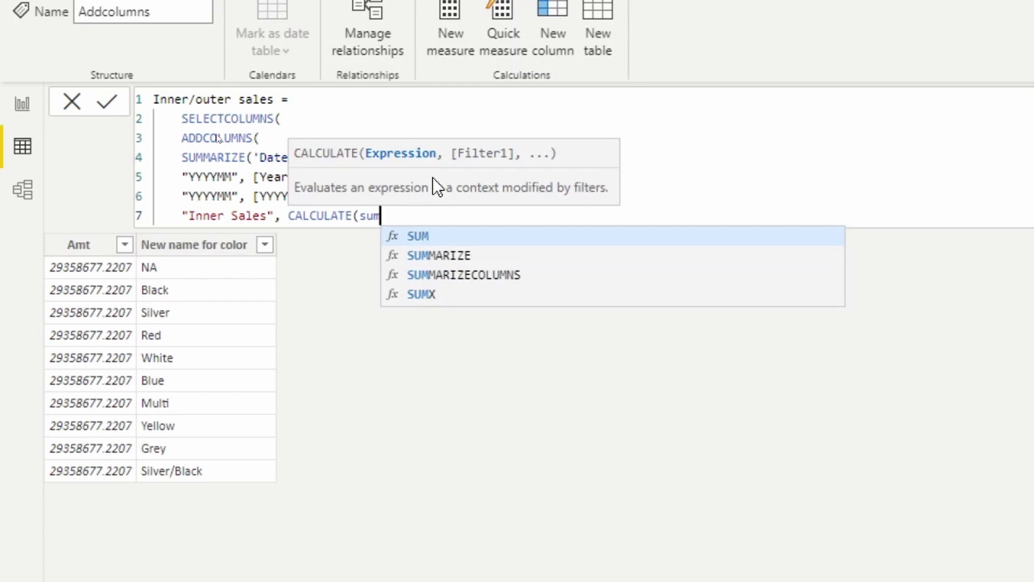
key("Tab")
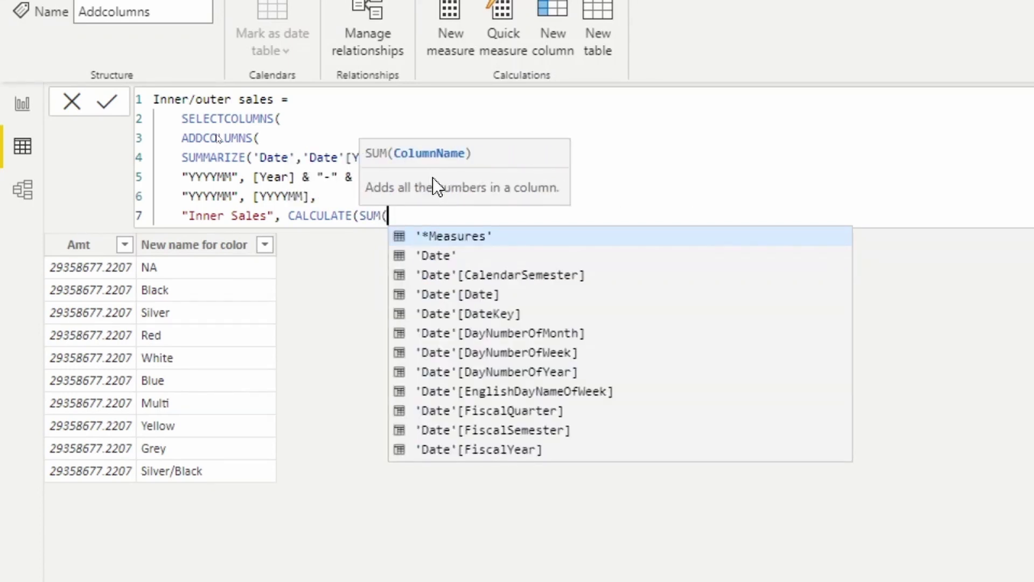
type("'sales")
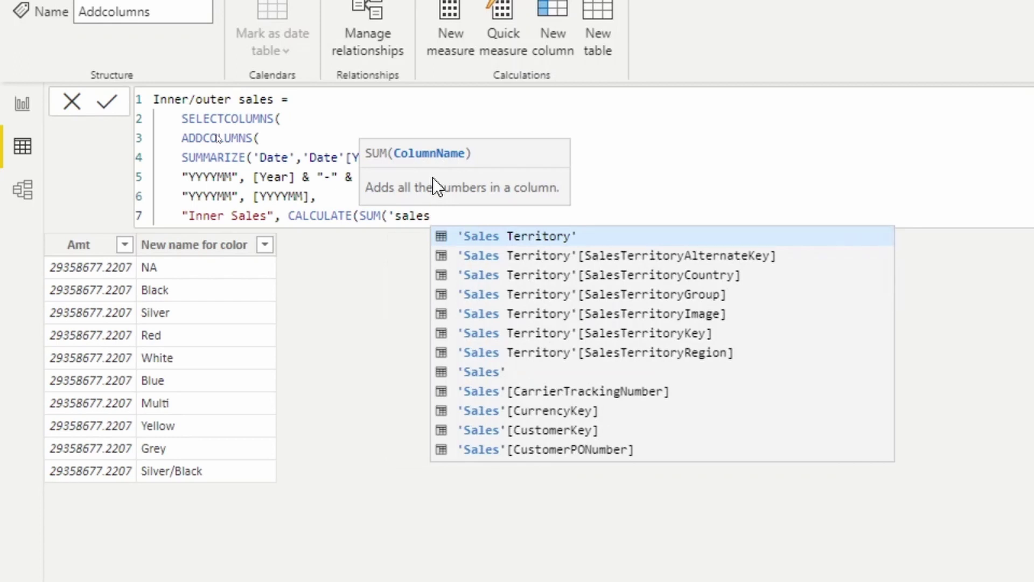
key("Down")
key("Down")
key("Down")
key("Down")
key("Down")
key("Down")
key("Down")
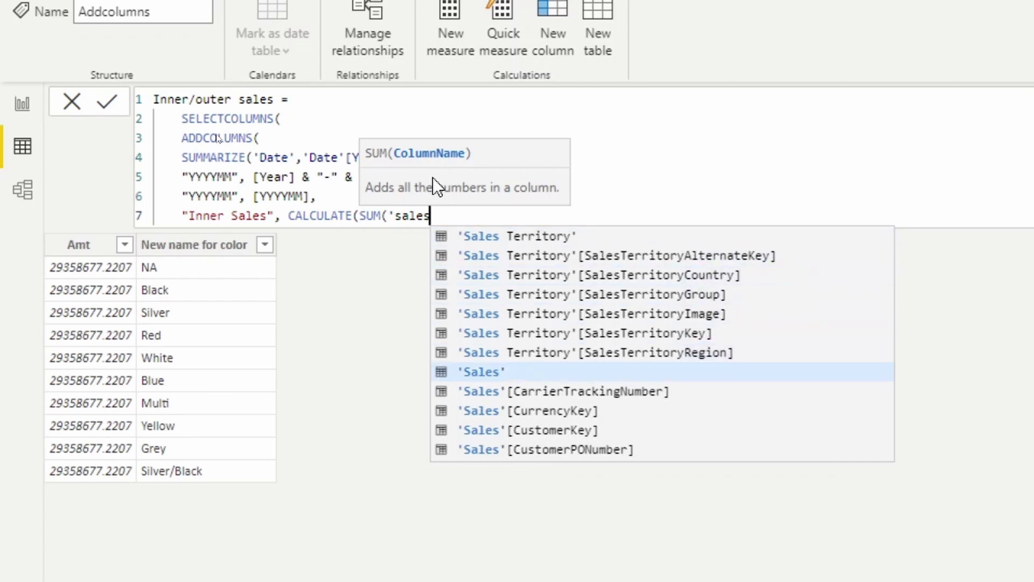
key("Tab")
type("[")
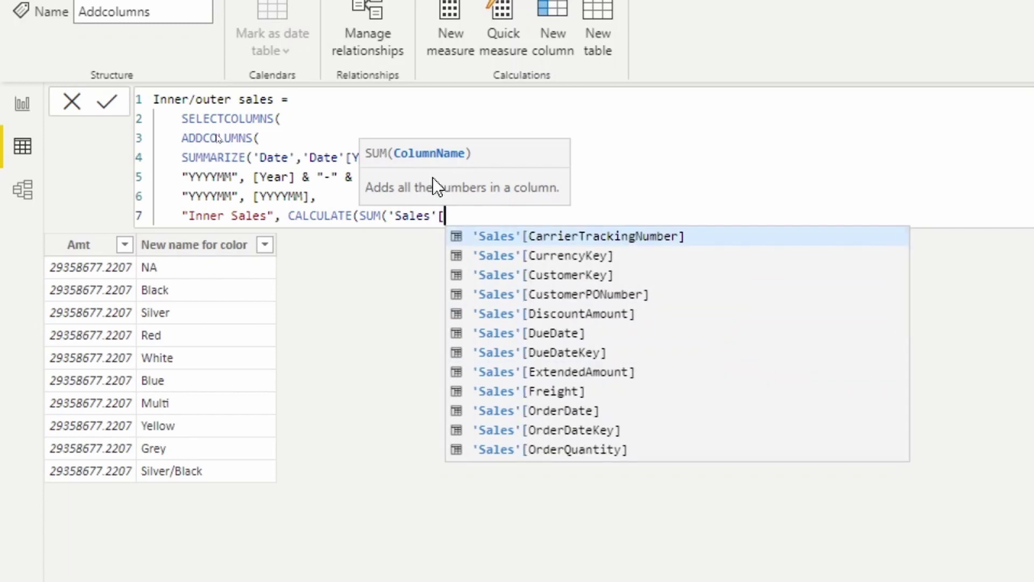
type("sale")
key("Tab")
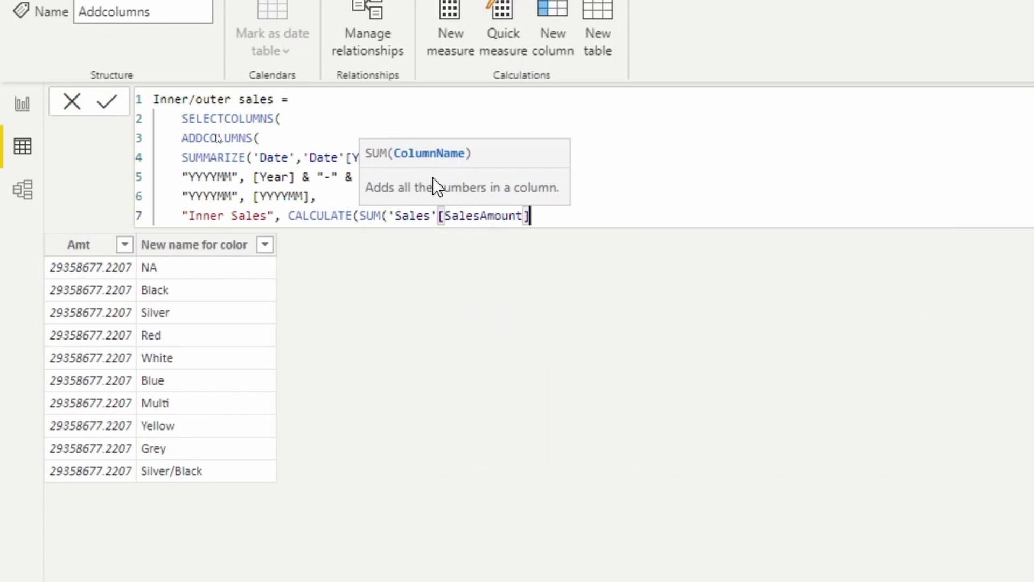
type(")")
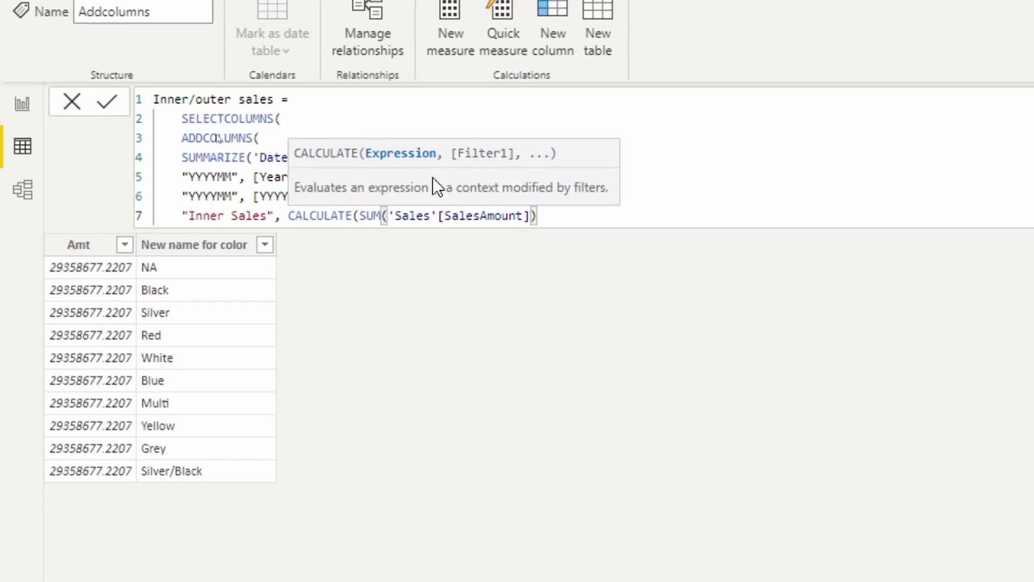
type(")")
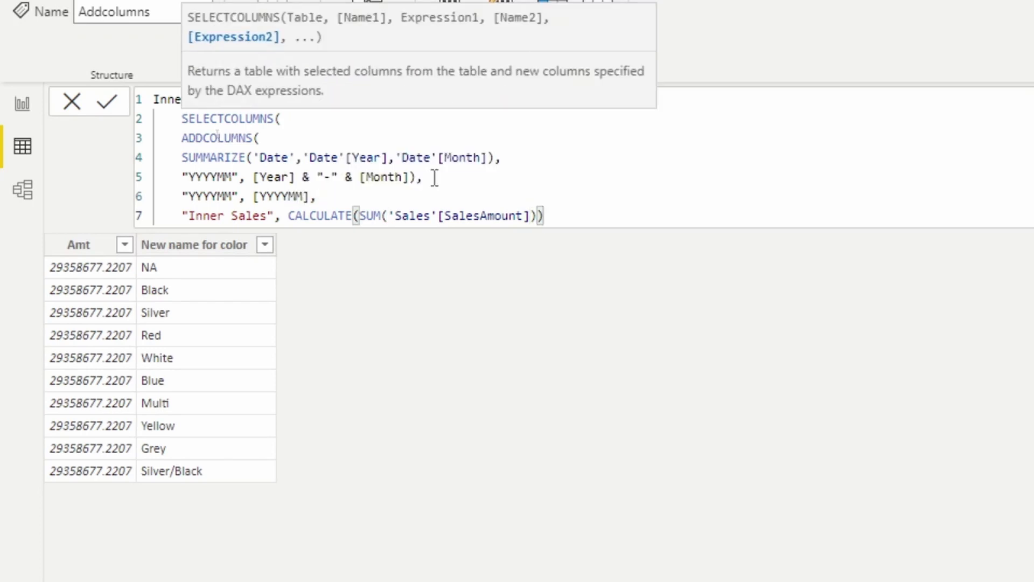
type(")")
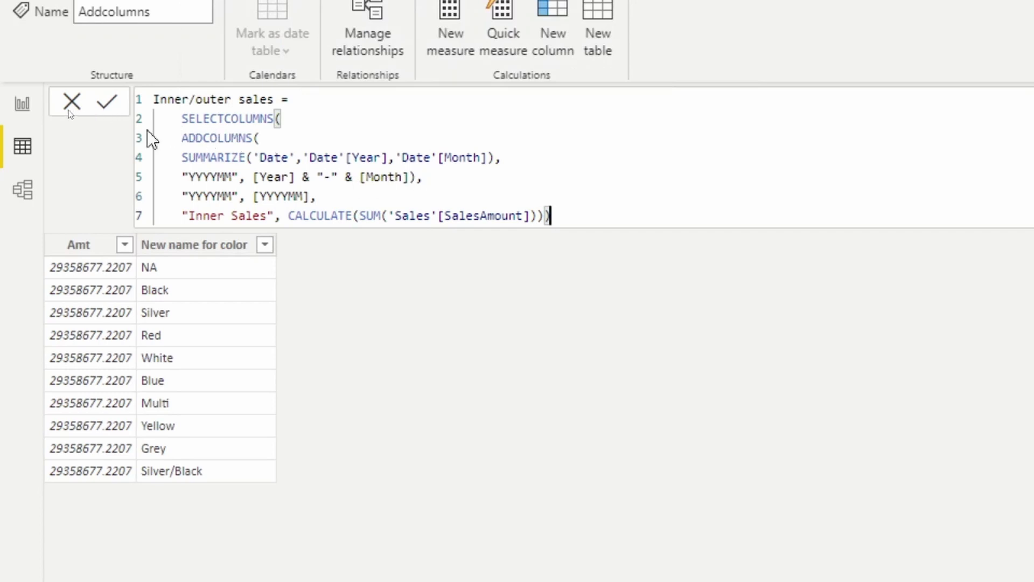
Step: Commit the Inner/outer sales table, then place the cursor before SELECTCOLUMNS on line 2
left_click(114, 112)
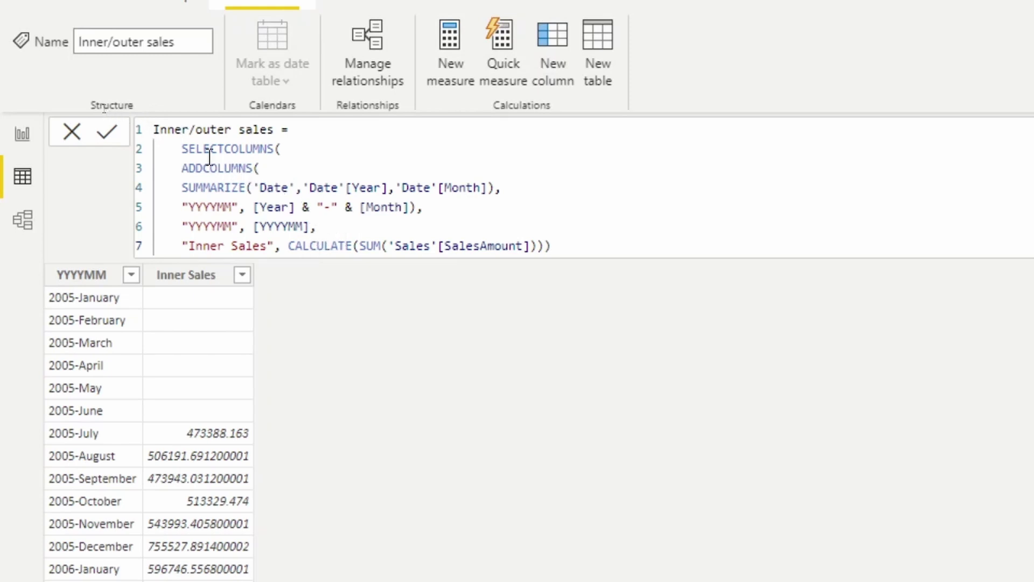
left_click(182, 150)
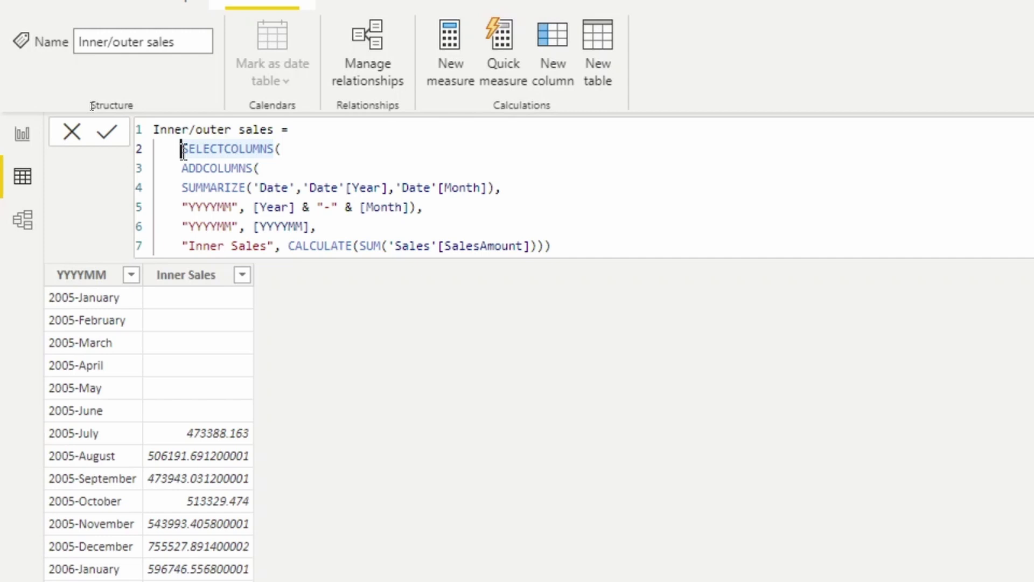
Step: Add an outer ADDCOLUMNS( above SELECTCOLUMNS and a comma after the Inner Sales line
key("Return")
left_click(184, 150)
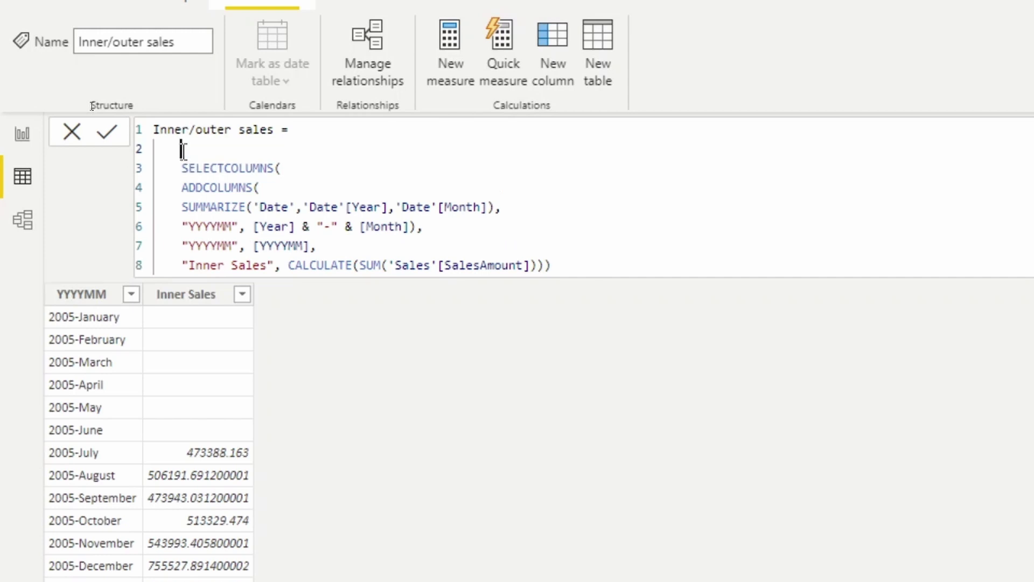
type("add")
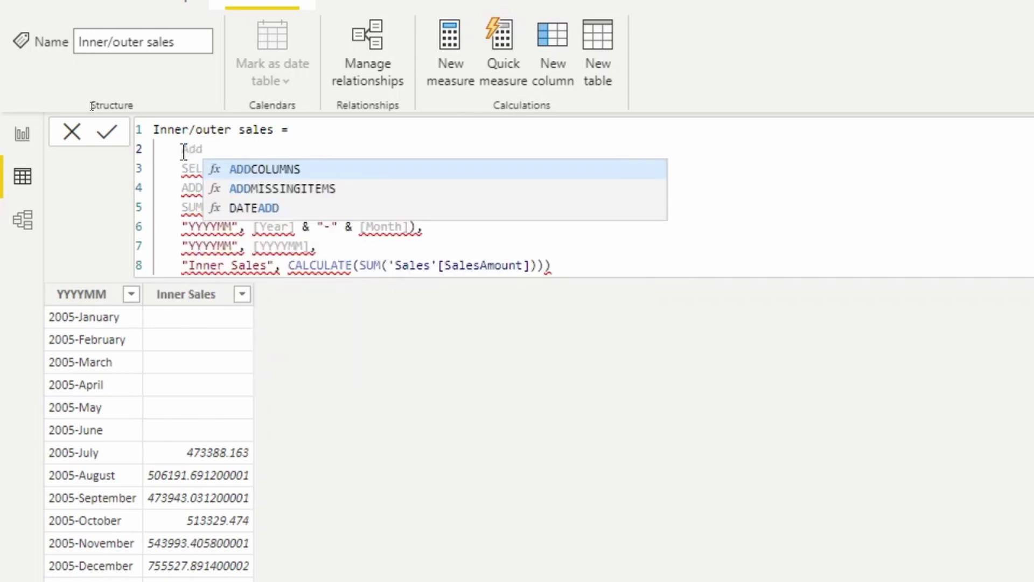
key("Tab")
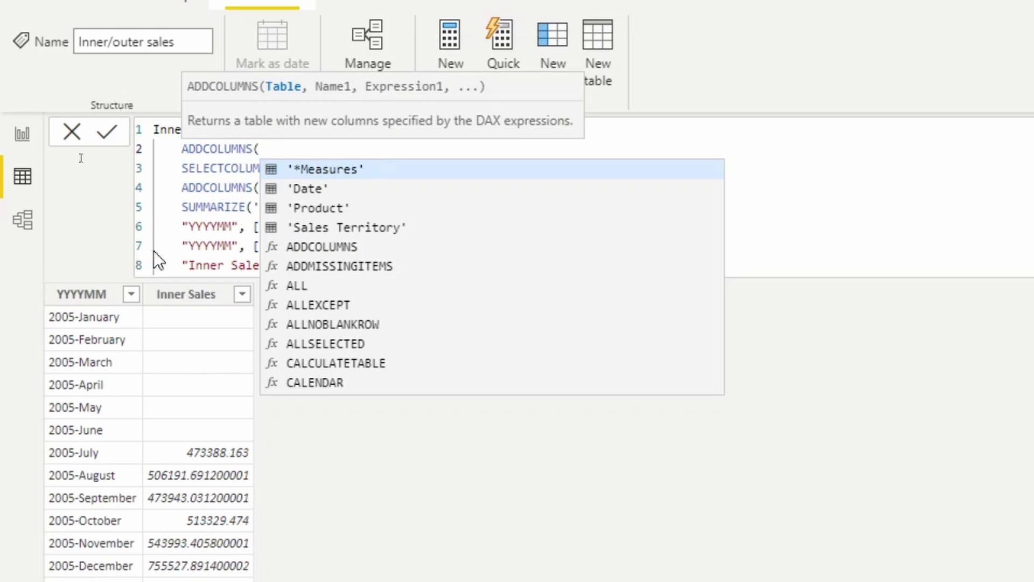
left_click(161, 264)
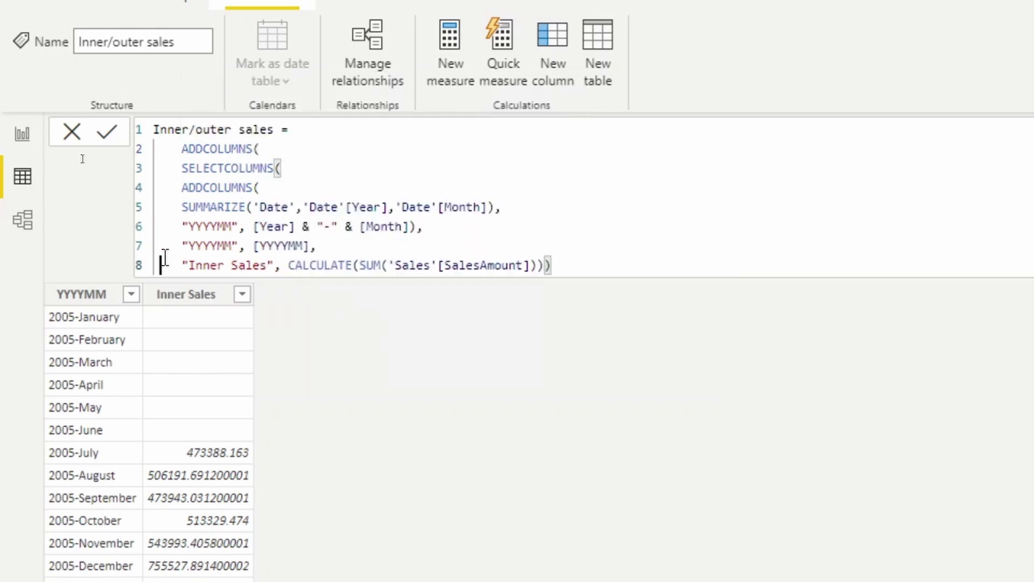
left_click(601, 263)
type(",")
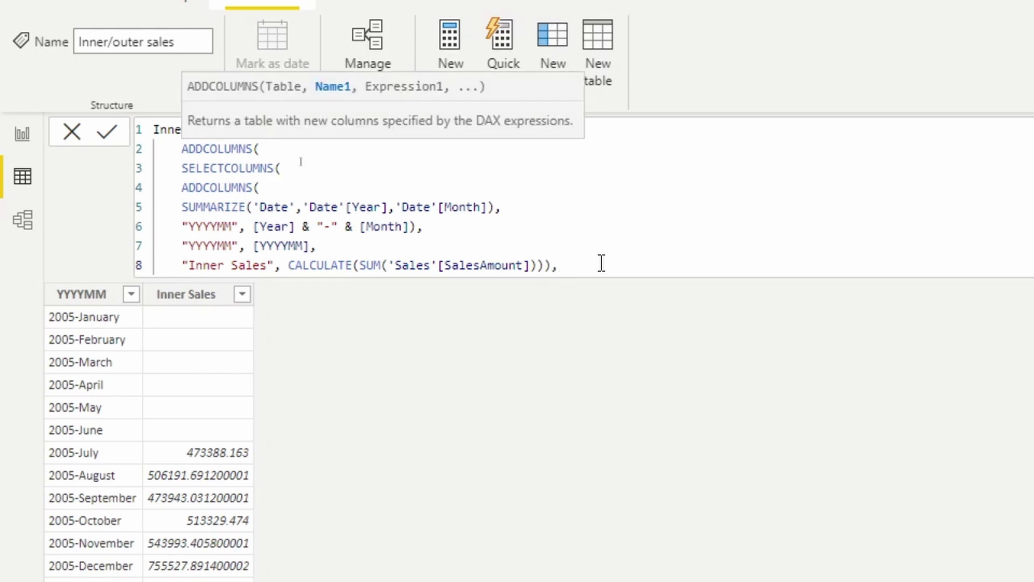
key("shift+Return")
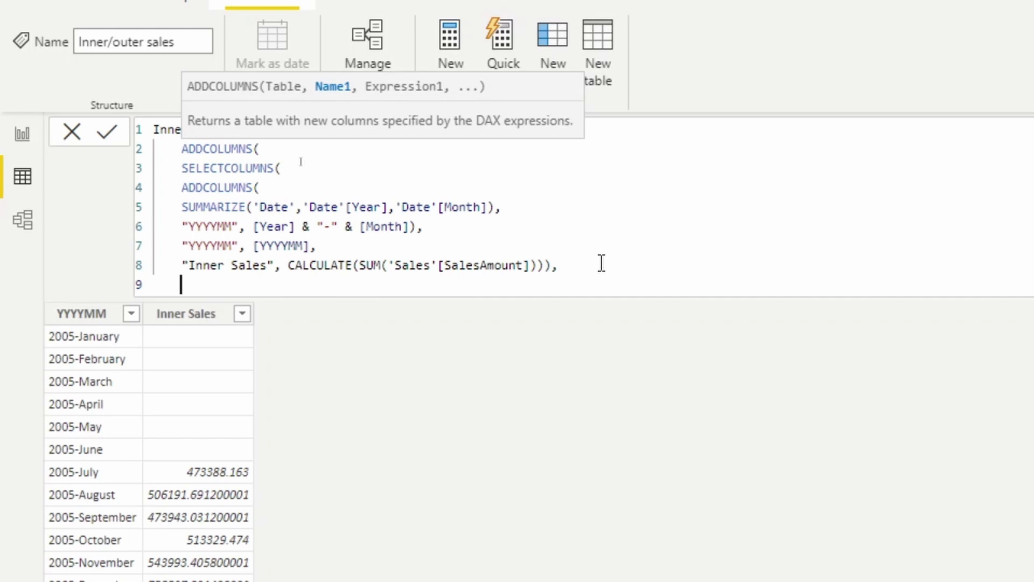
Step: Write line 9 as "Outer Sales", CALCULATE(SUM('Sales'[SalesAmount]))) with closing brackets
type("\"outre")
key("BackSpace")
key("BackSpace")
key("BackSpace")
type("er")
key("BackSpace")
key("BackSpace")
key("BackSpace")
key("BackSpace")
type("Outer Sales\", ")
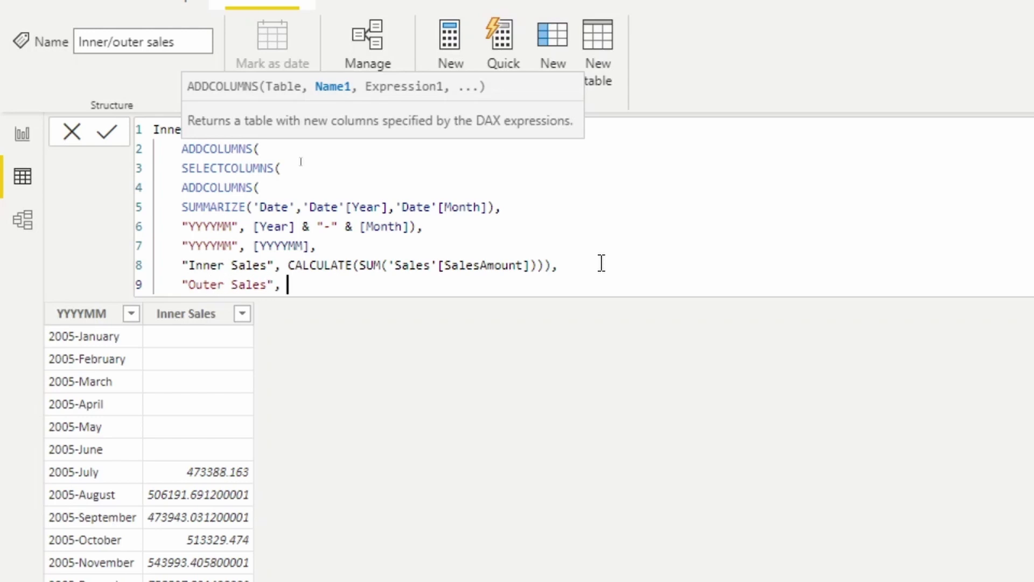
type("C")
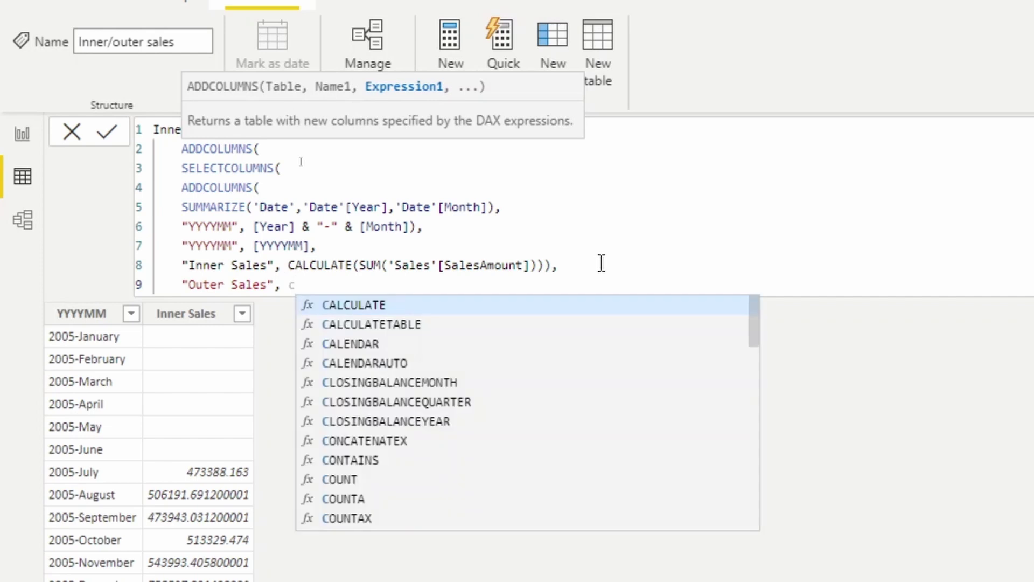
key("Tab")
type("sum")
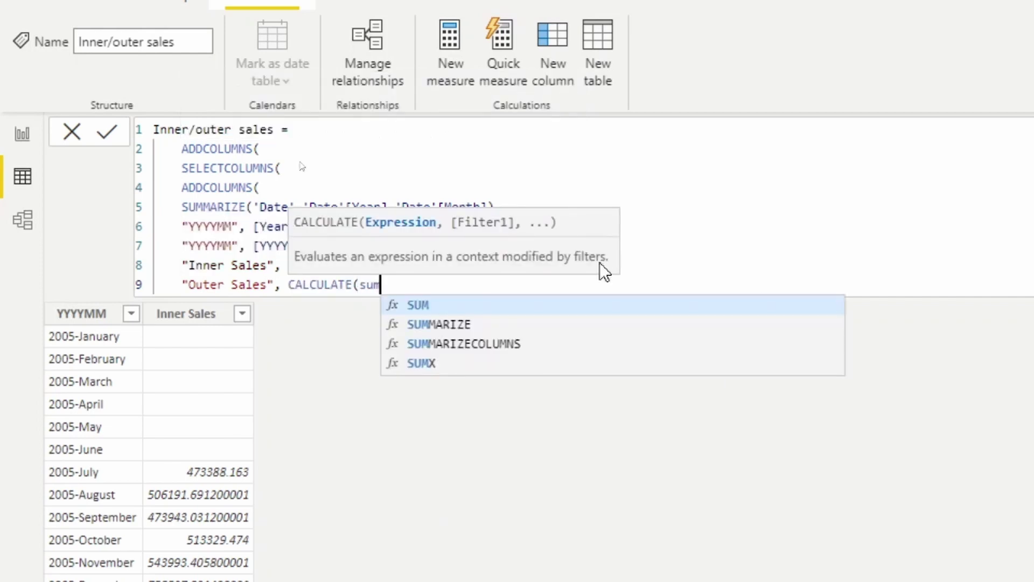
key("Tab")
type("'")
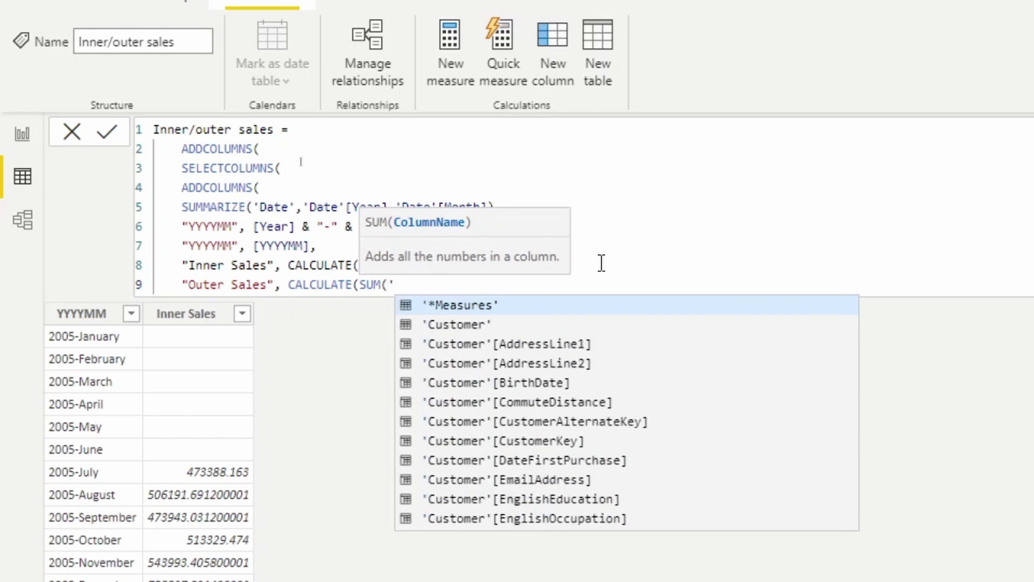
type("Sales'[")
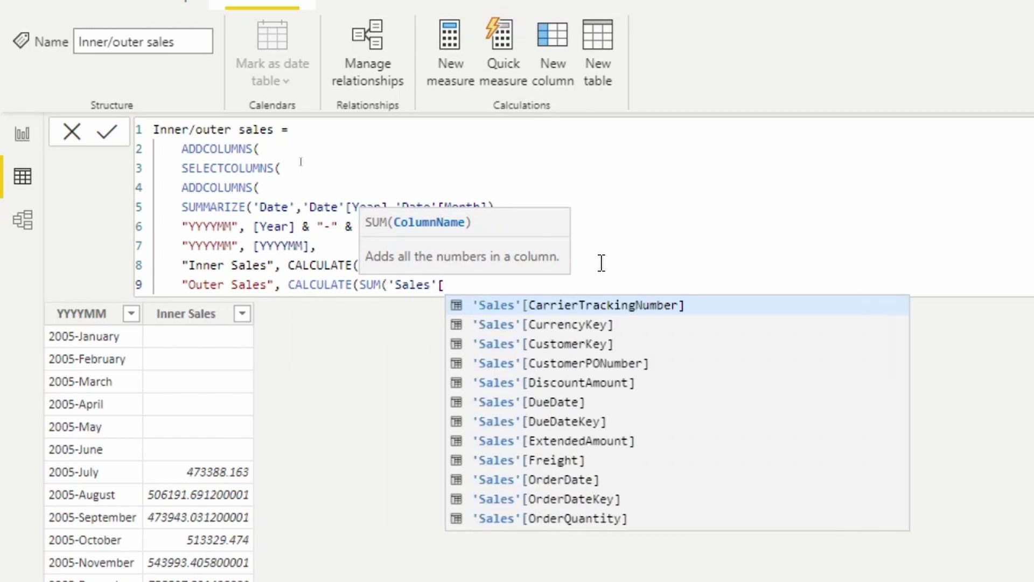
type("sales")
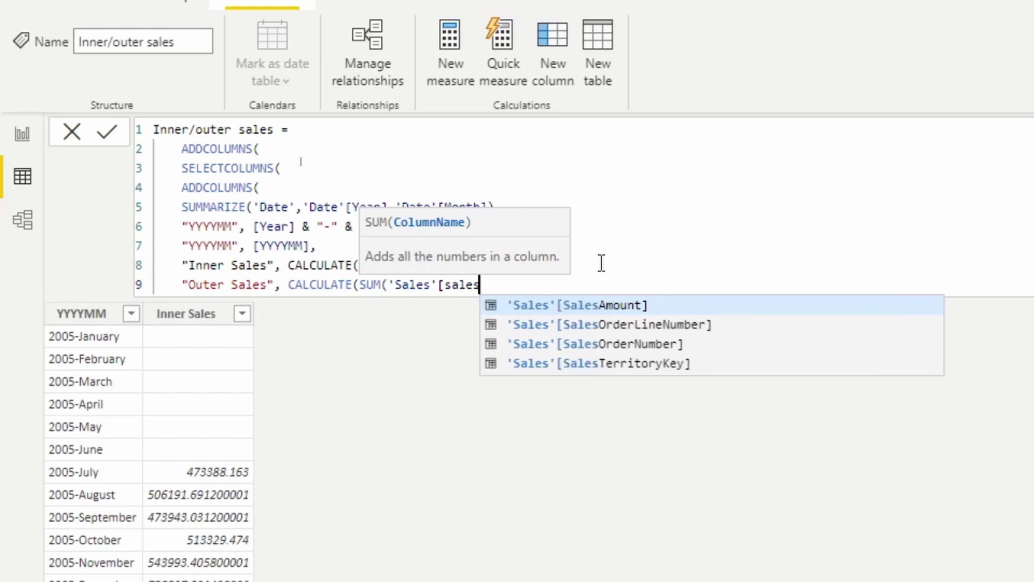
key("Tab")
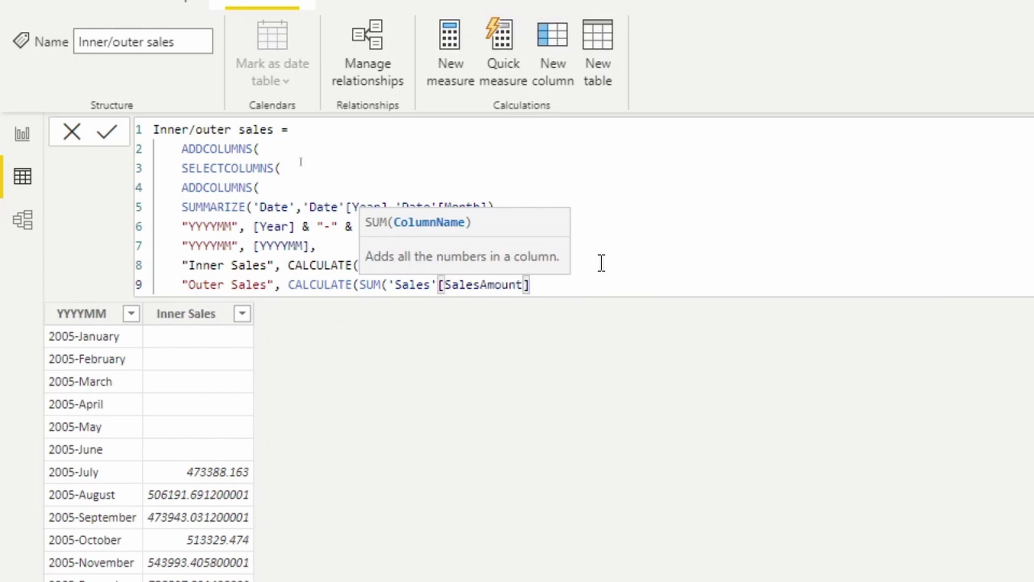
type(")")
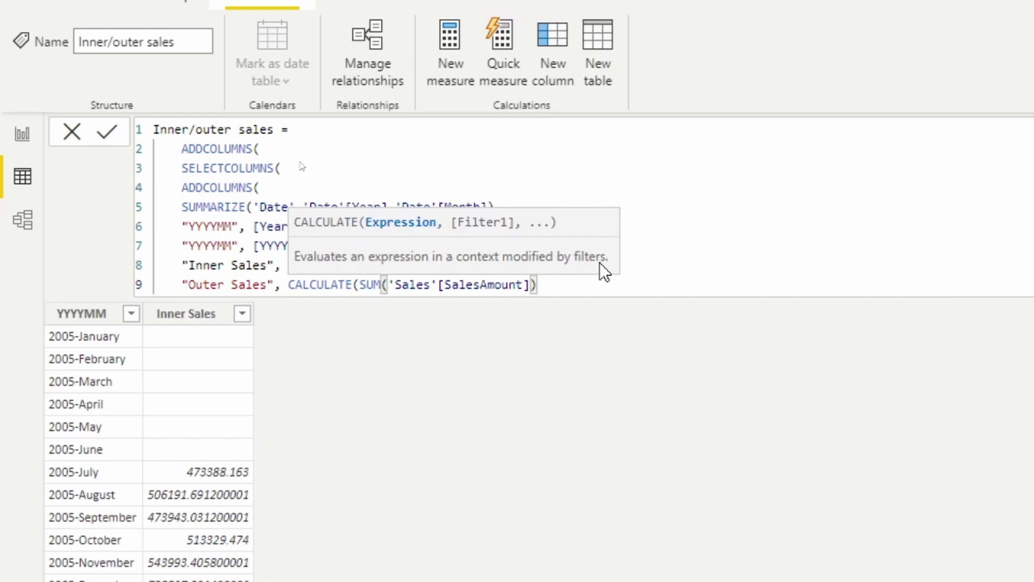
type("))")
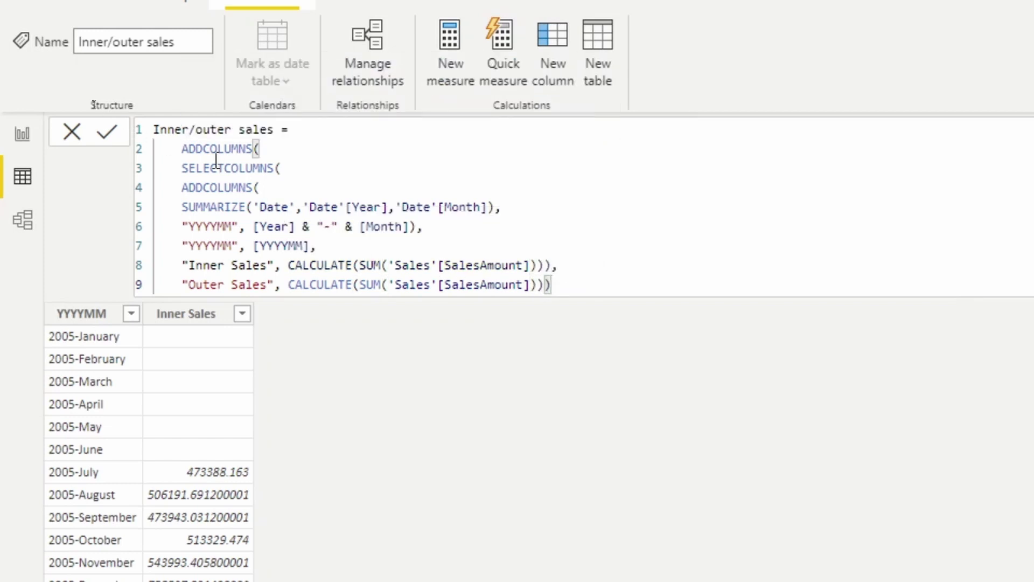
Step: Commit the formula and check that Outer Sales shows 29358677.2207 on every month
left_click(112, 136)
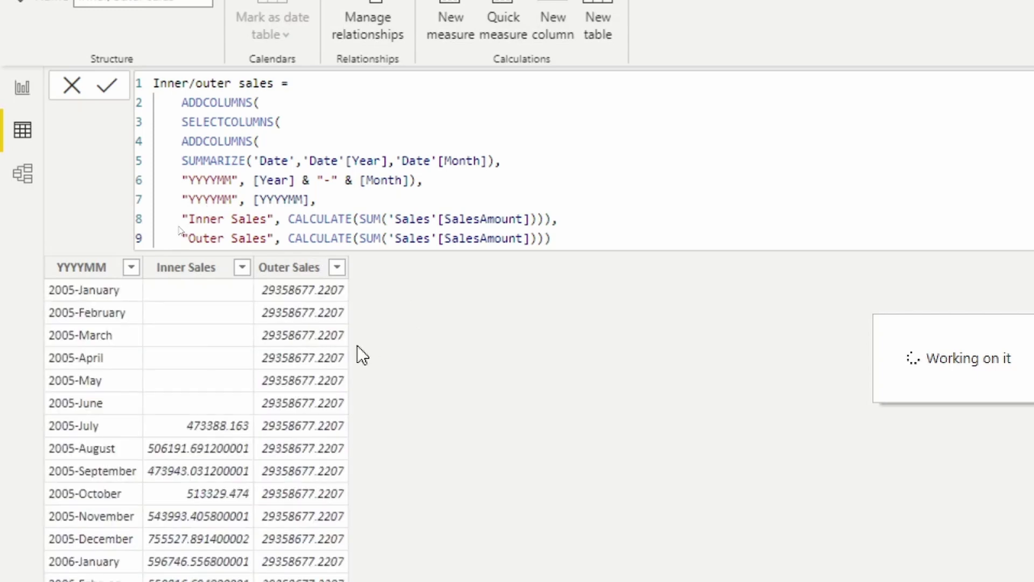
scroll(363, 370, "down", 2)
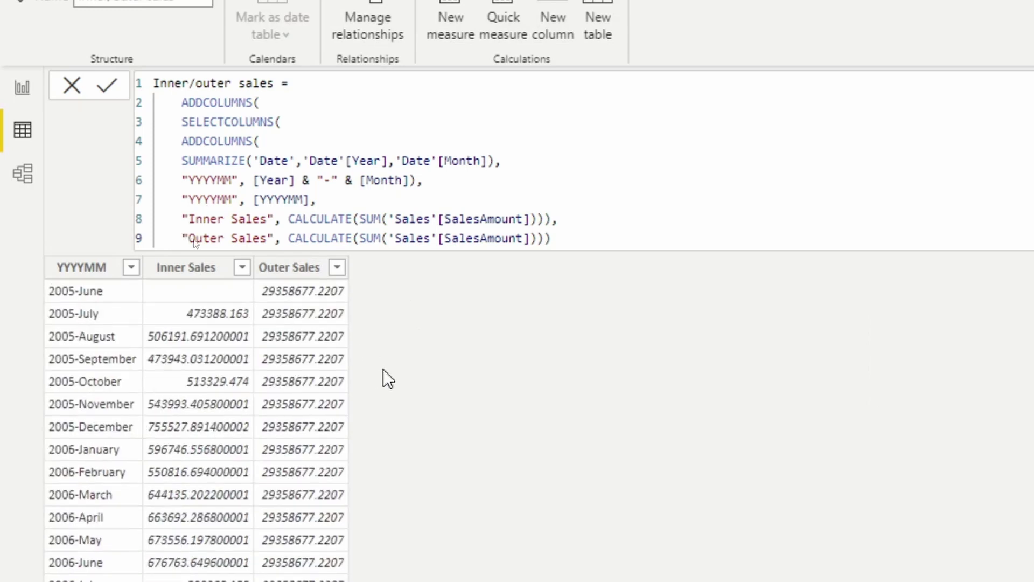
scroll(382, 369, "up", 2)
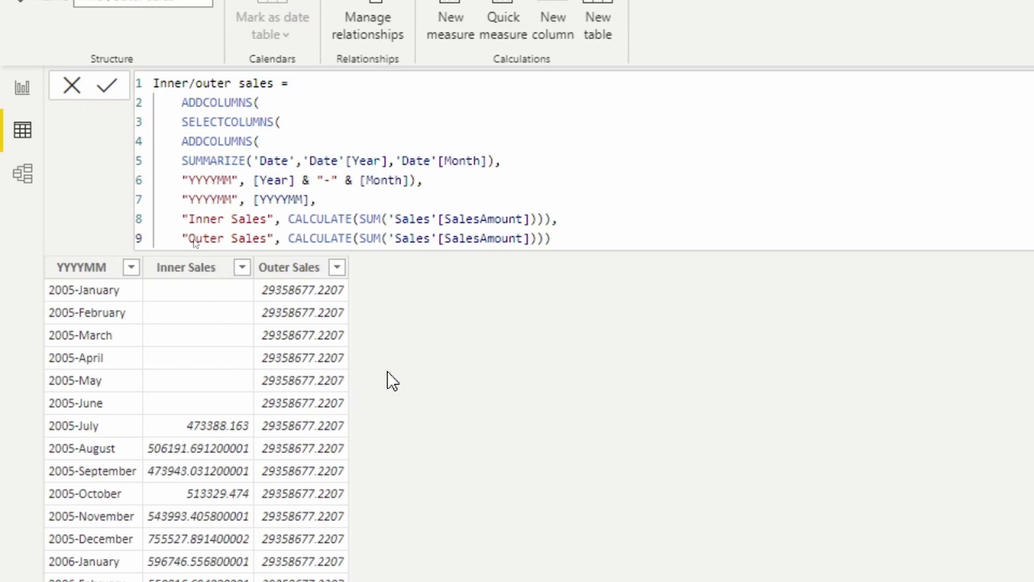